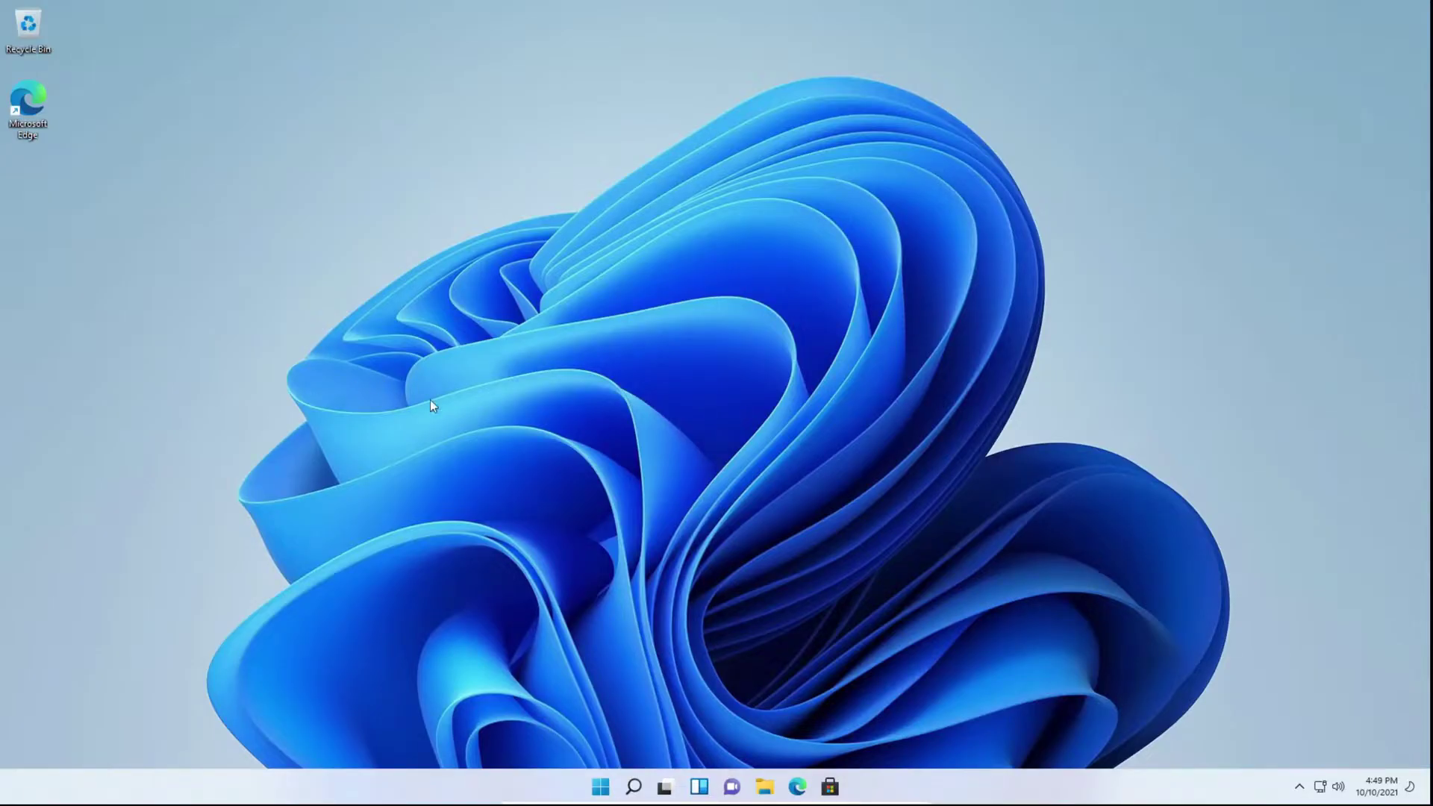
Download the Office Deployment Tool from its Download Center page in Edge and launch the installer.
{"action": "left_click", "coordinate": [797, 786]}
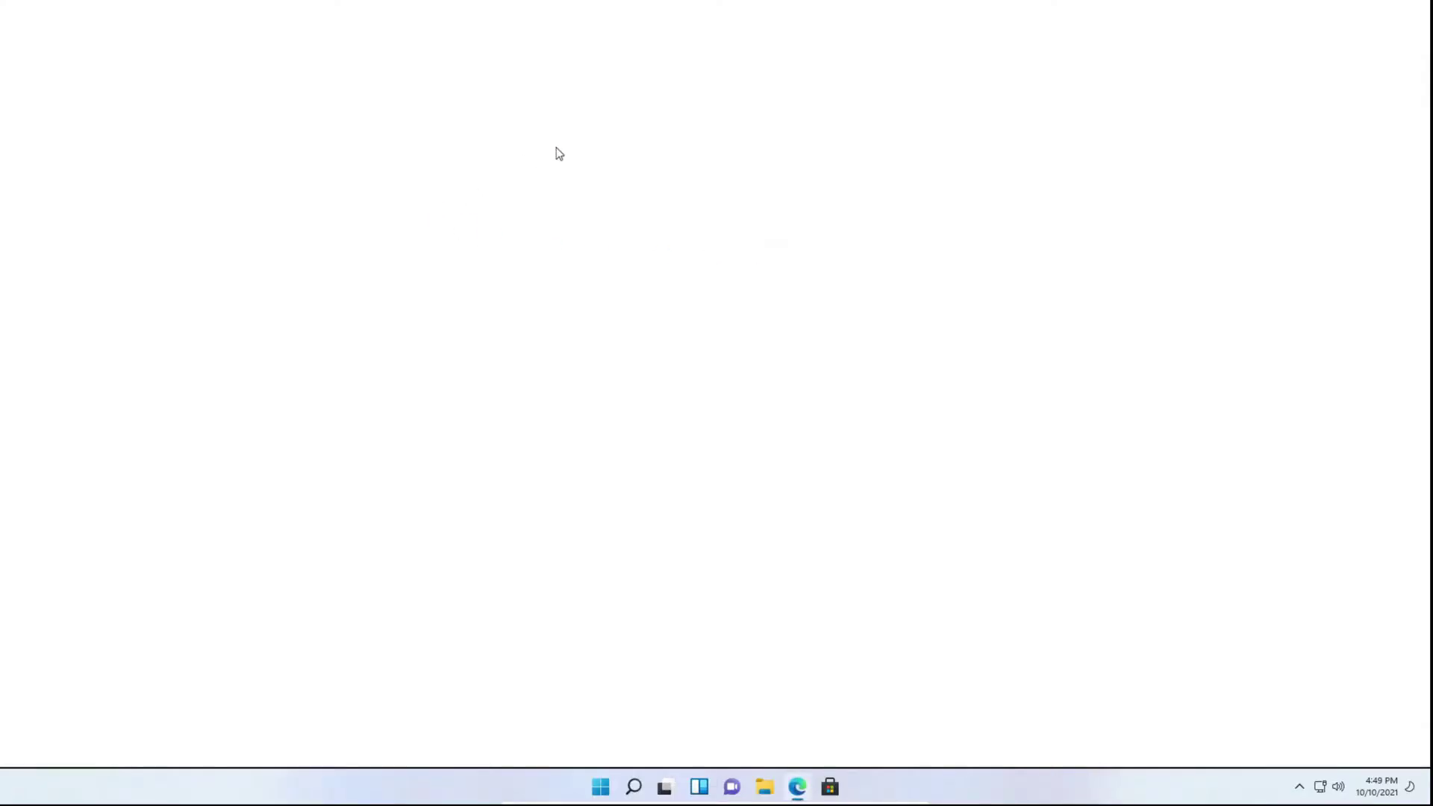
{"action": "type", "text": "https://www.microsoft.com/en-us/download/details.aspx?id=49117"}
{"action": "key", "text": "Return"}
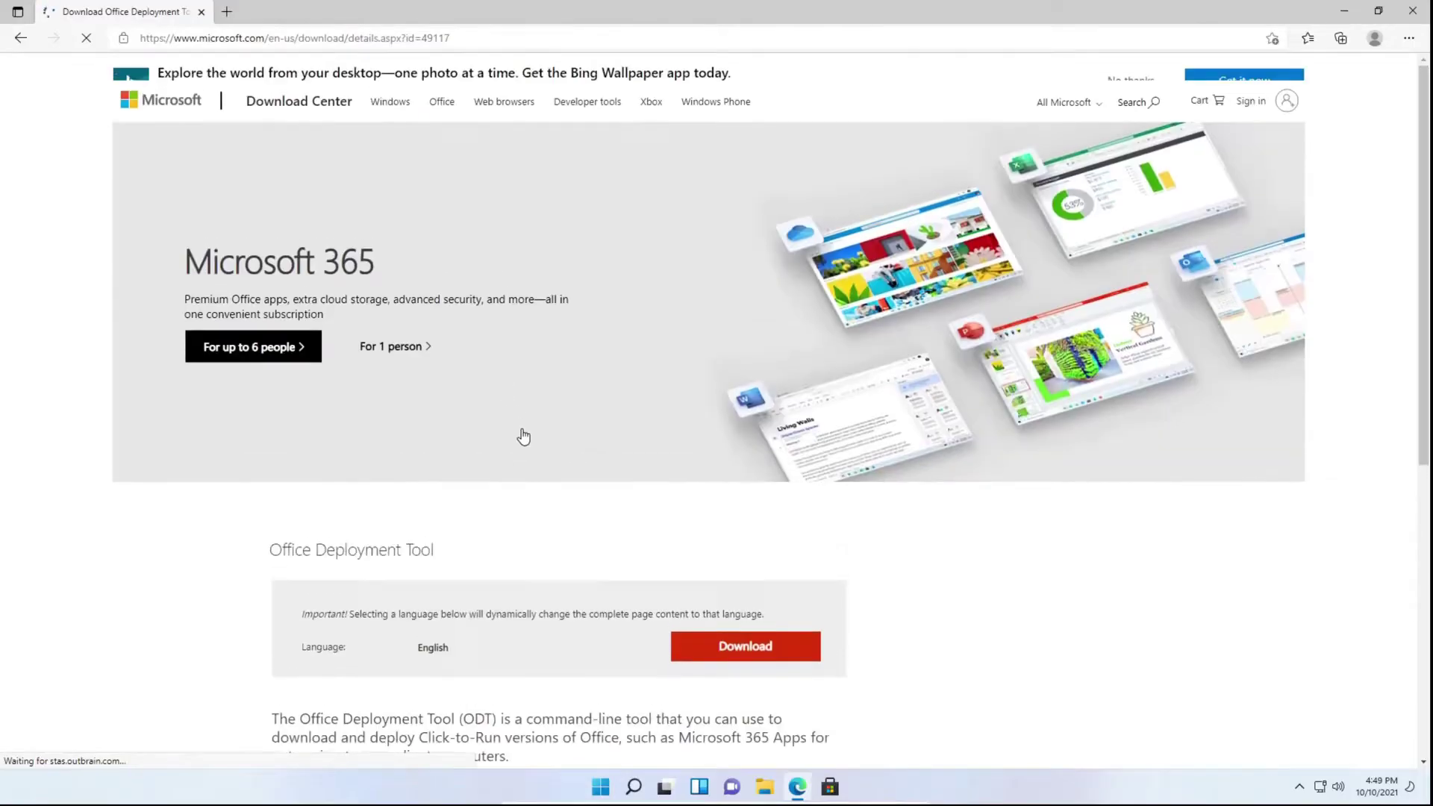
{"action": "scroll", "coordinate": [594, 565], "scroll_direction": "down", "scroll_amount": 5}
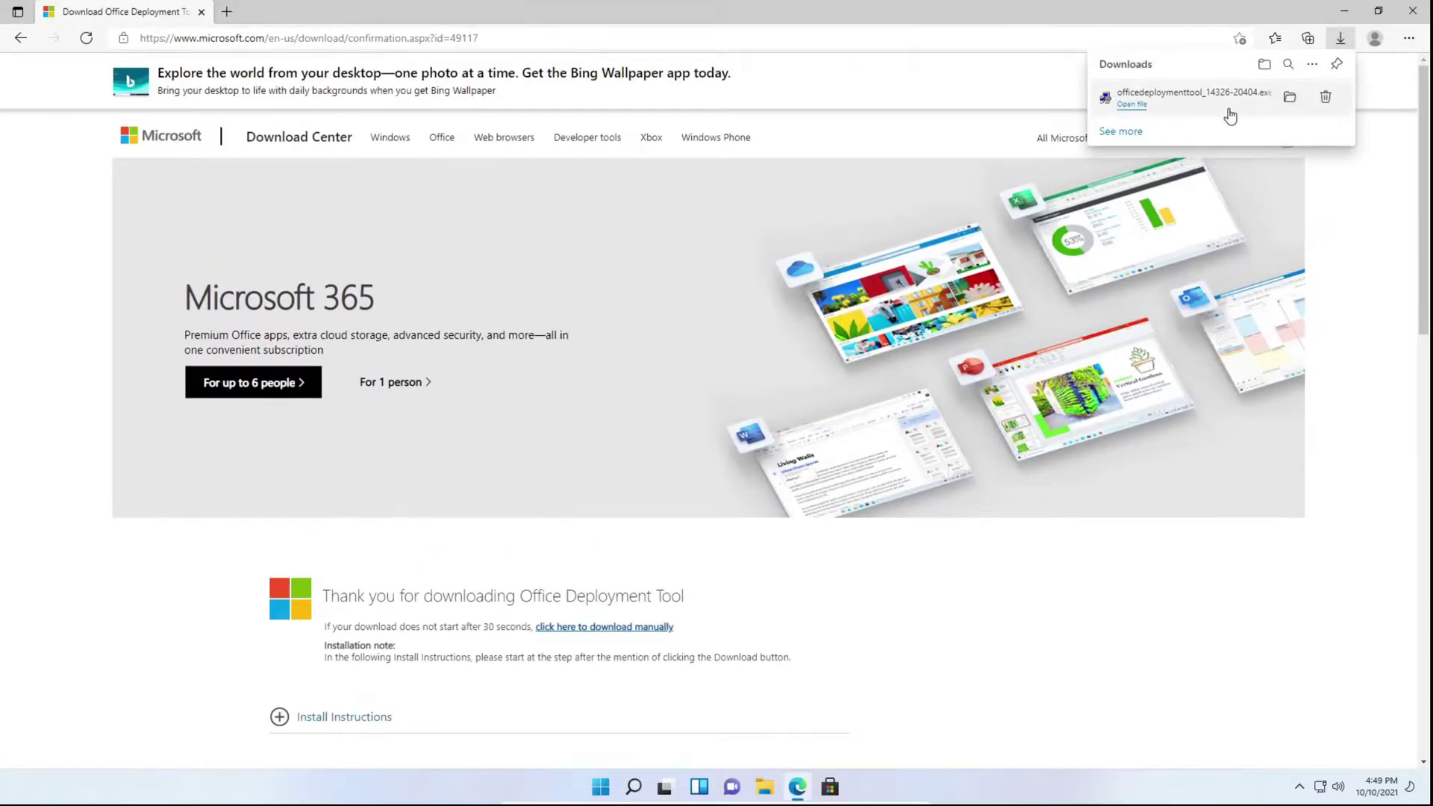
{"action": "left_click", "coordinate": [1135, 109]}
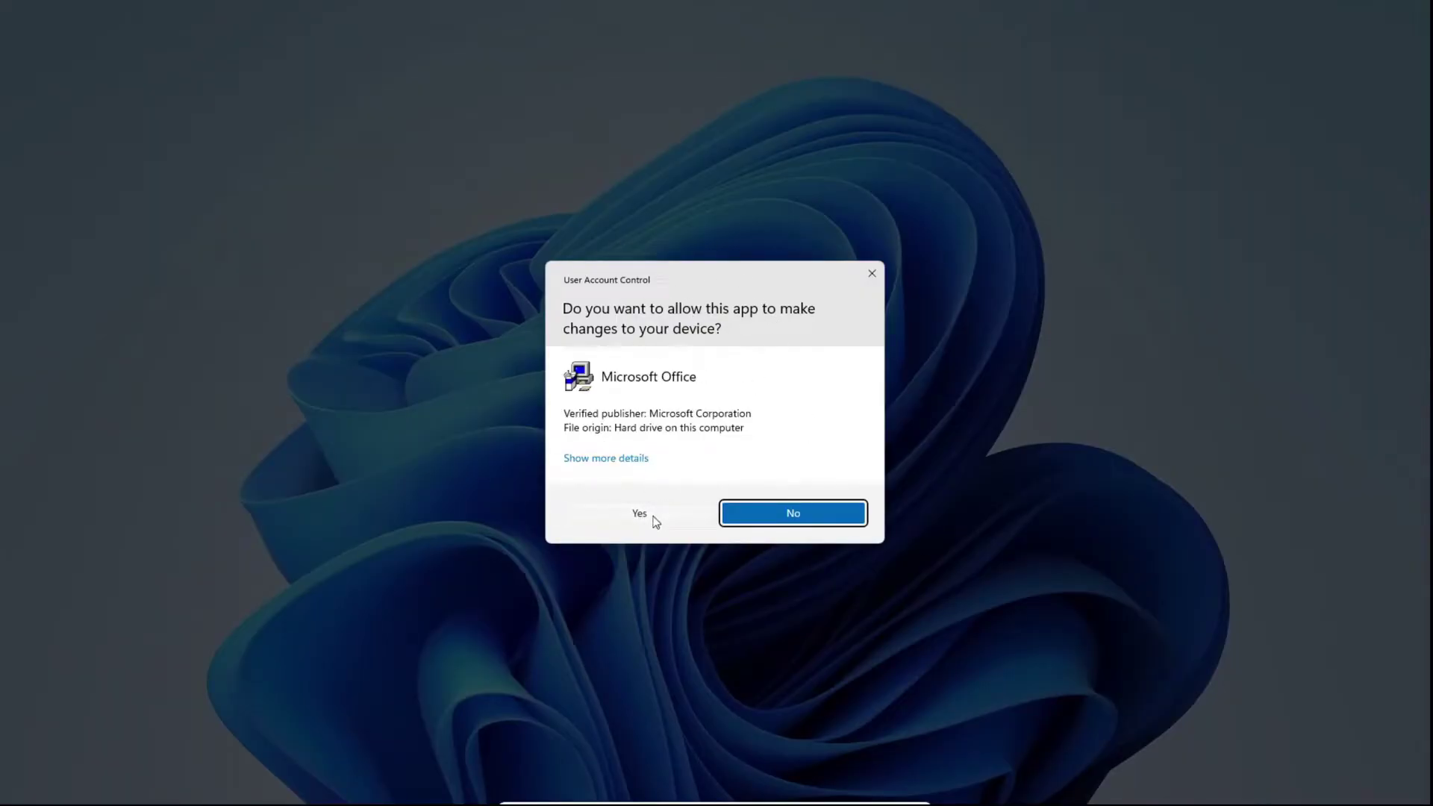
Allow the installer to make changes and accept the software license terms.
{"action": "left_click", "coordinate": [650, 516]}
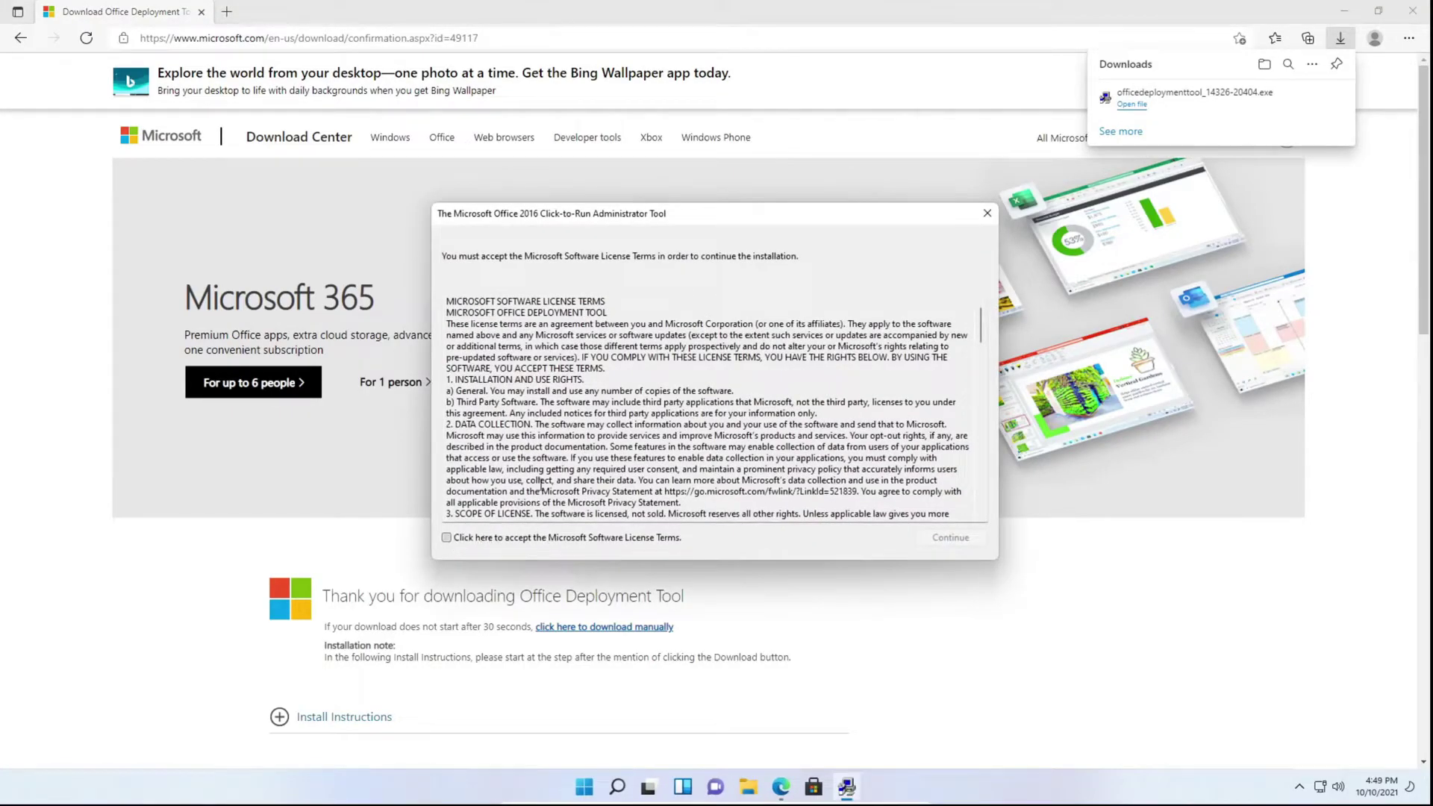
{"action": "left_click", "coordinate": [446, 537]}
{"action": "left_click", "coordinate": [950, 538]}
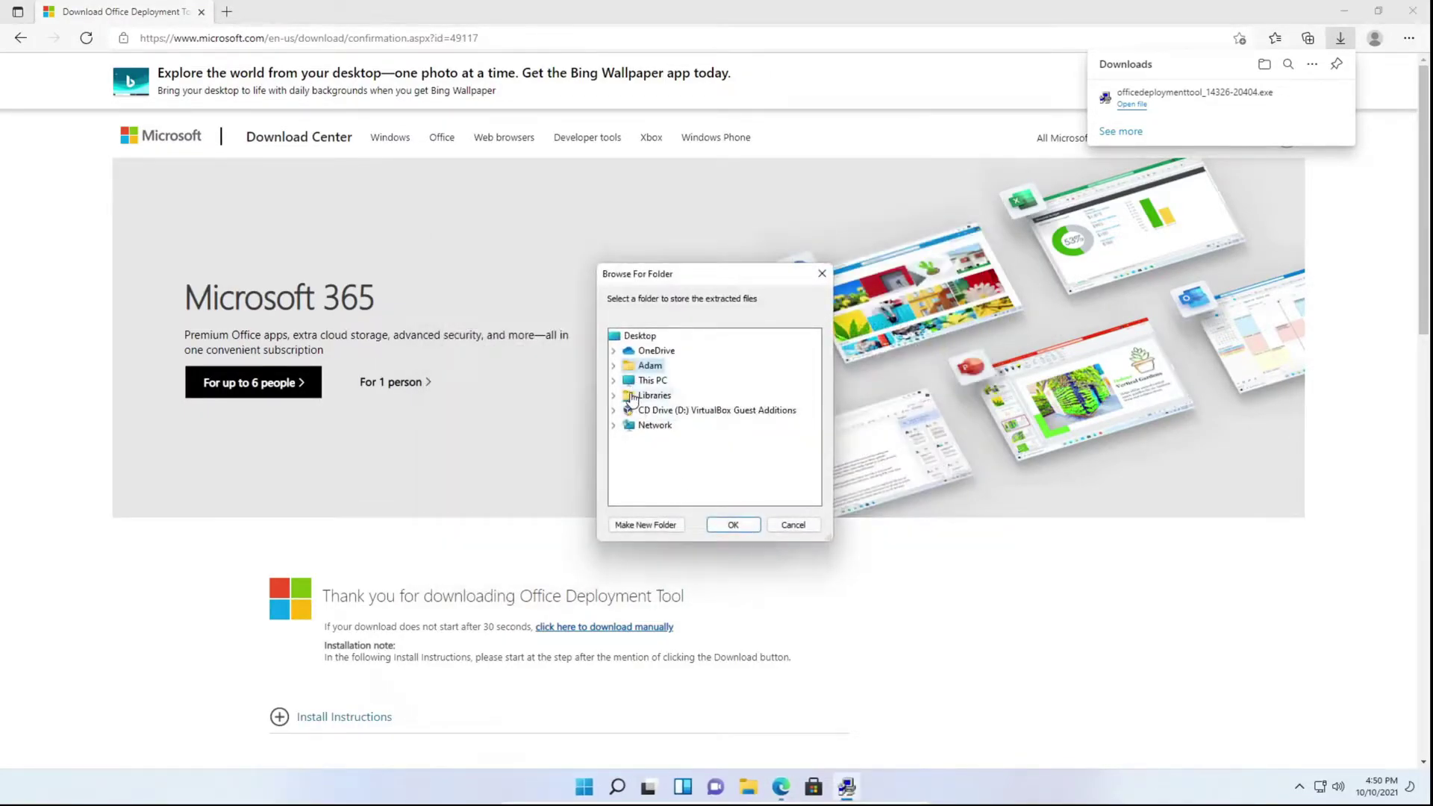
Extract the tool's files into a new Documents\Office2016 folder and dismiss the success message.
{"action": "double_click", "coordinate": [634, 396]}
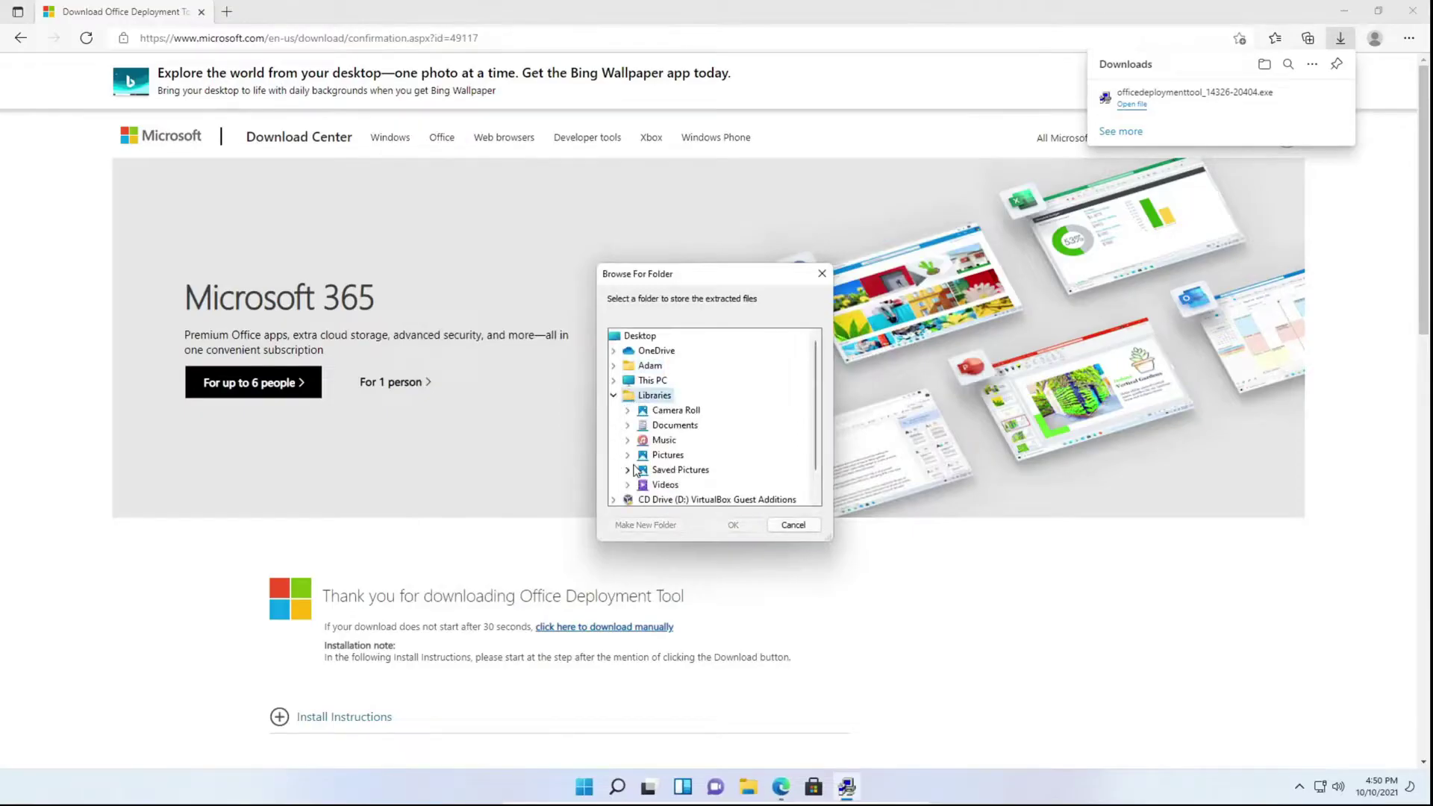
{"action": "double_click", "coordinate": [663, 427]}
{"action": "left_click", "coordinate": [683, 441]}
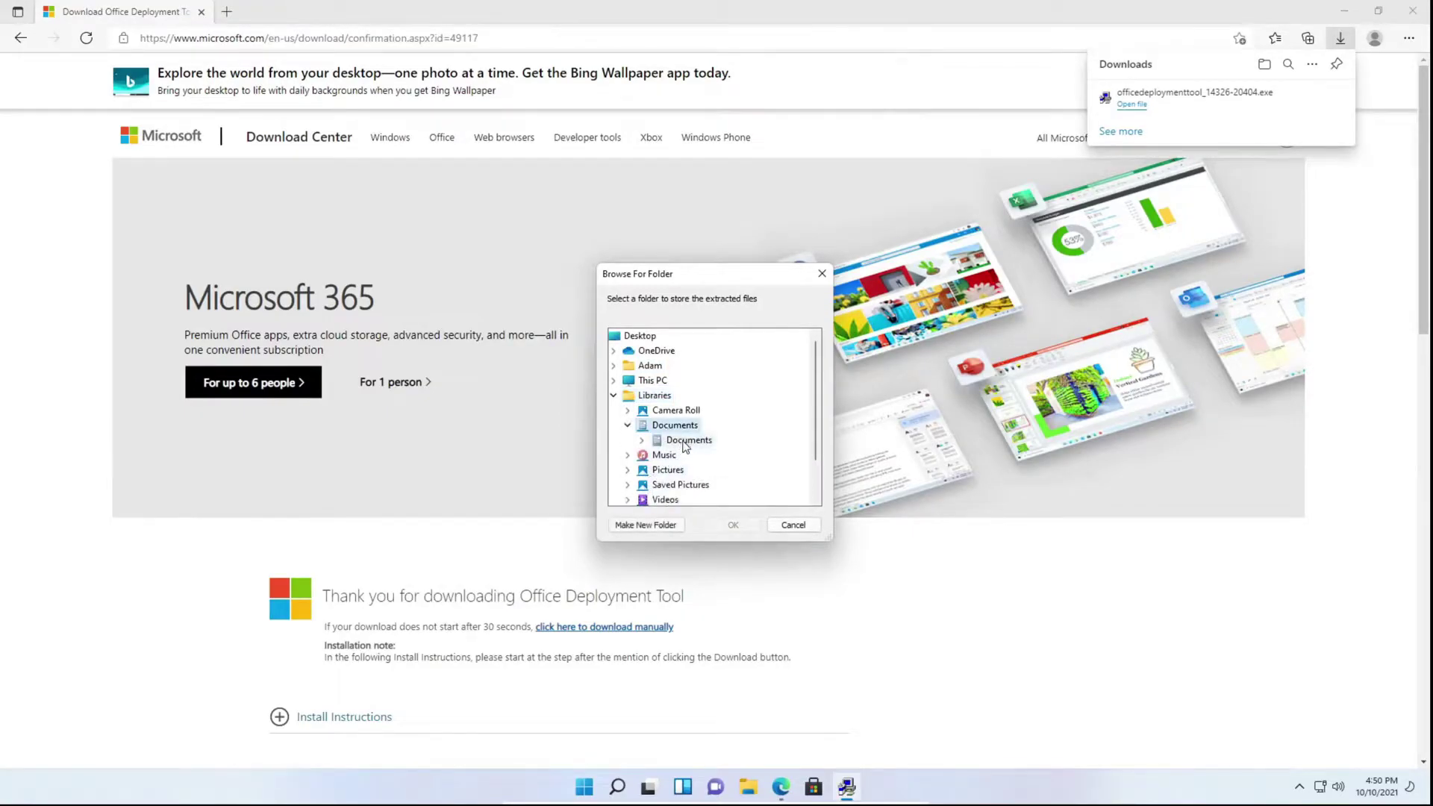
{"action": "scroll", "coordinate": [704, 422], "scroll_direction": "down", "scroll_amount": 1}
{"action": "left_click", "coordinate": [645, 524]}
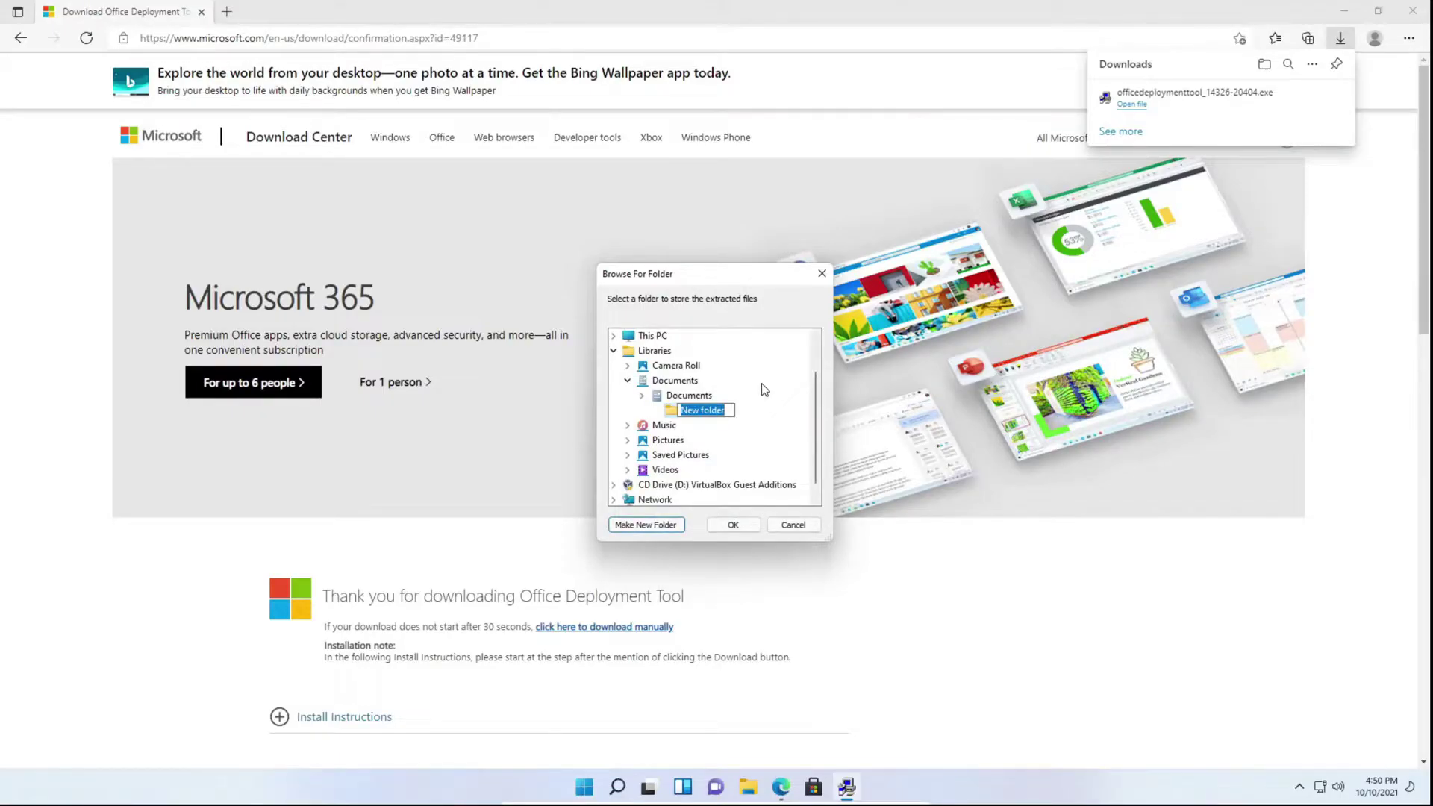
{"action": "type", "text": "Office2016"}
{"action": "key", "text": "Return"}
{"action": "left_click", "coordinate": [733, 526]}
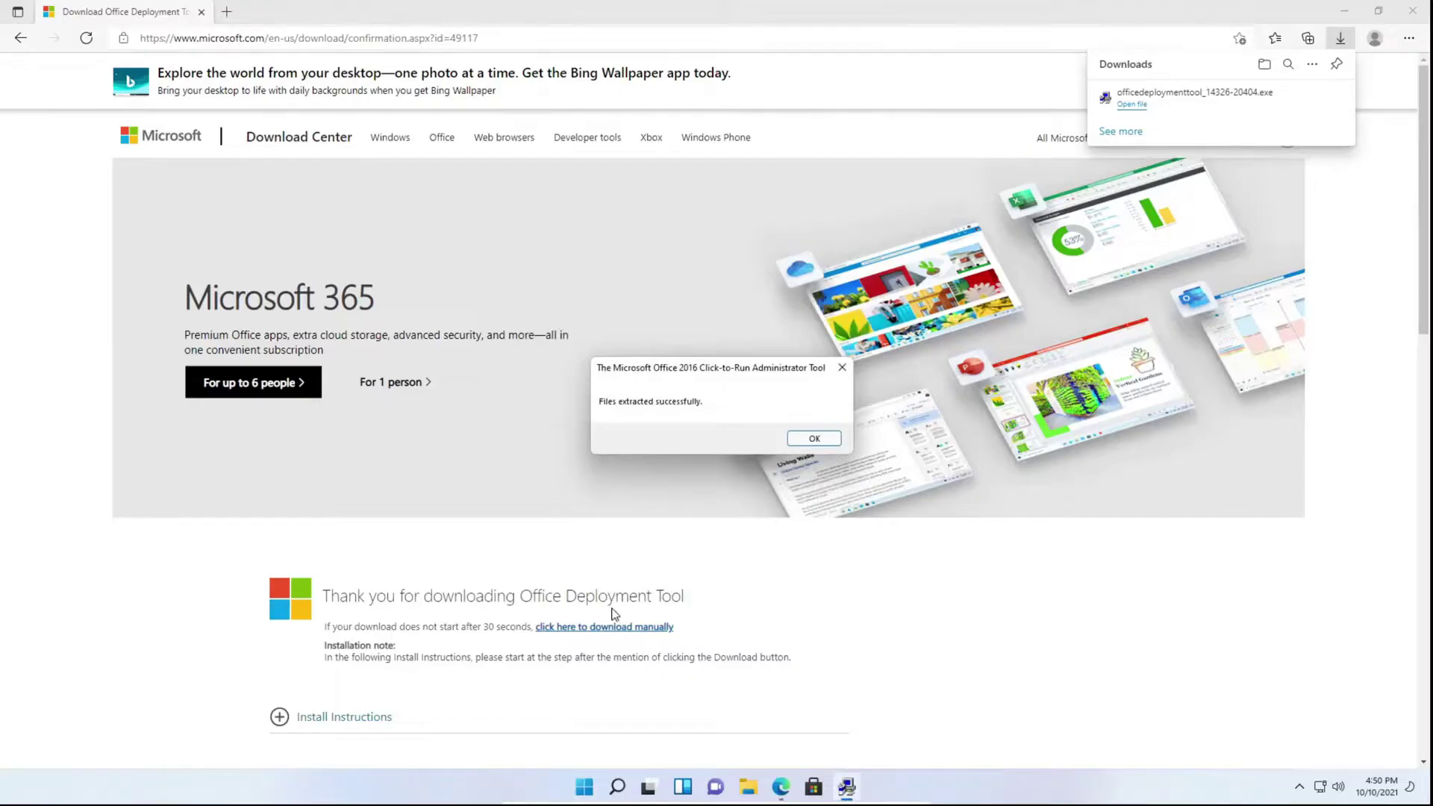
{"action": "left_click", "coordinate": [814, 440]}
Open Documents\Office2016 and delete the Office2021Enterprise and Office2019Enterprise configuration files.
{"action": "left_click", "coordinate": [1413, 11]}
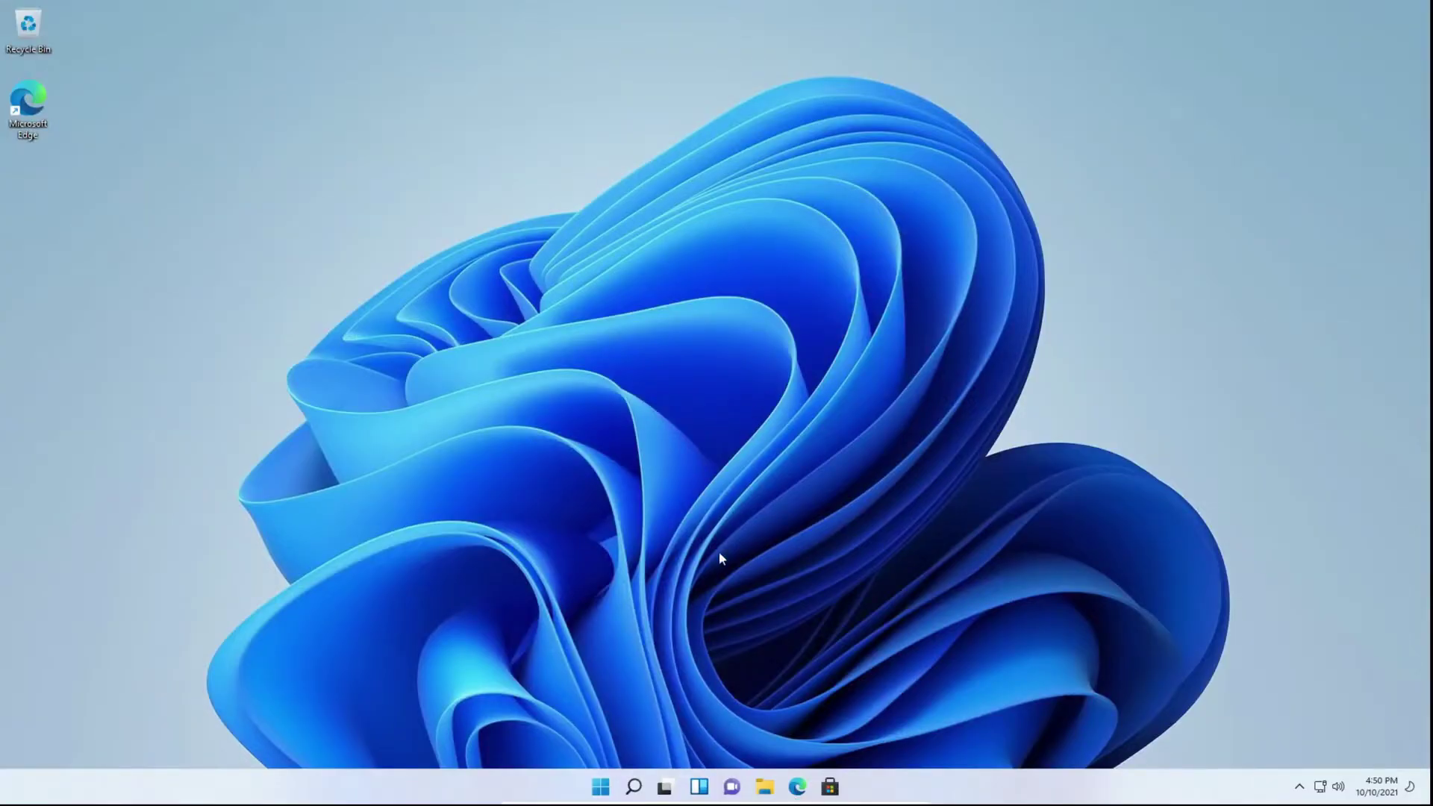
{"action": "left_click", "coordinate": [764, 787]}
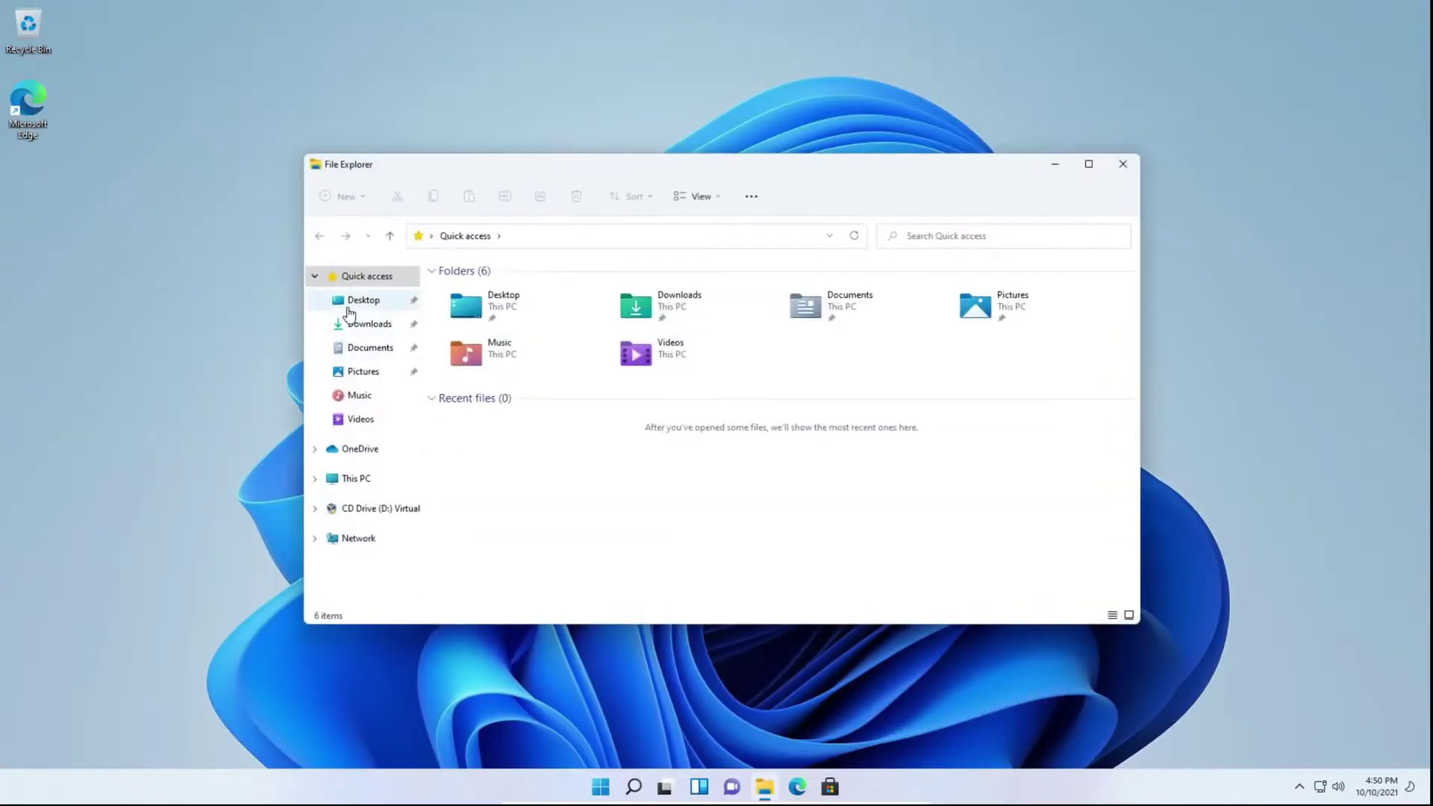
{"action": "left_click", "coordinate": [368, 347]}
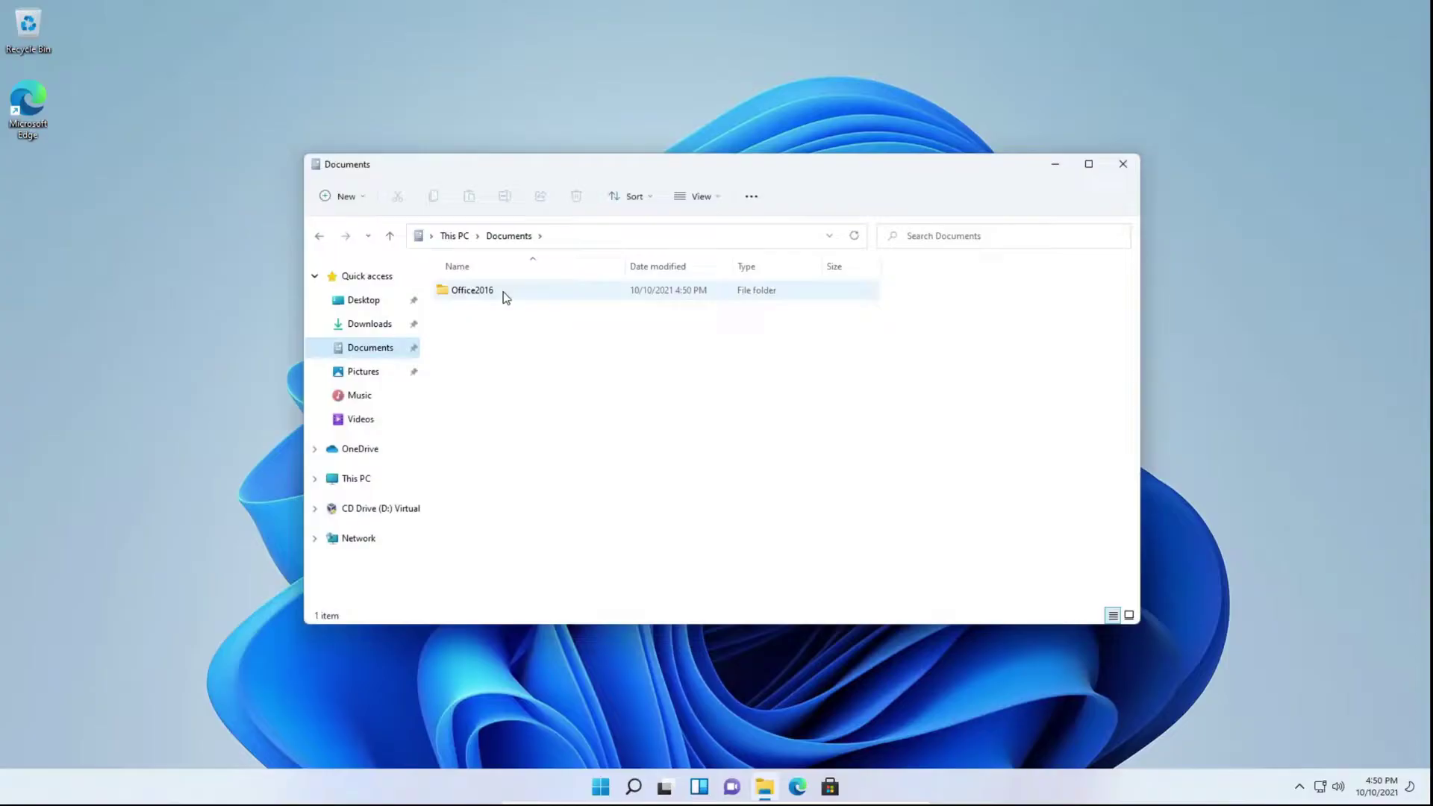
{"action": "double_click", "coordinate": [504, 296]}
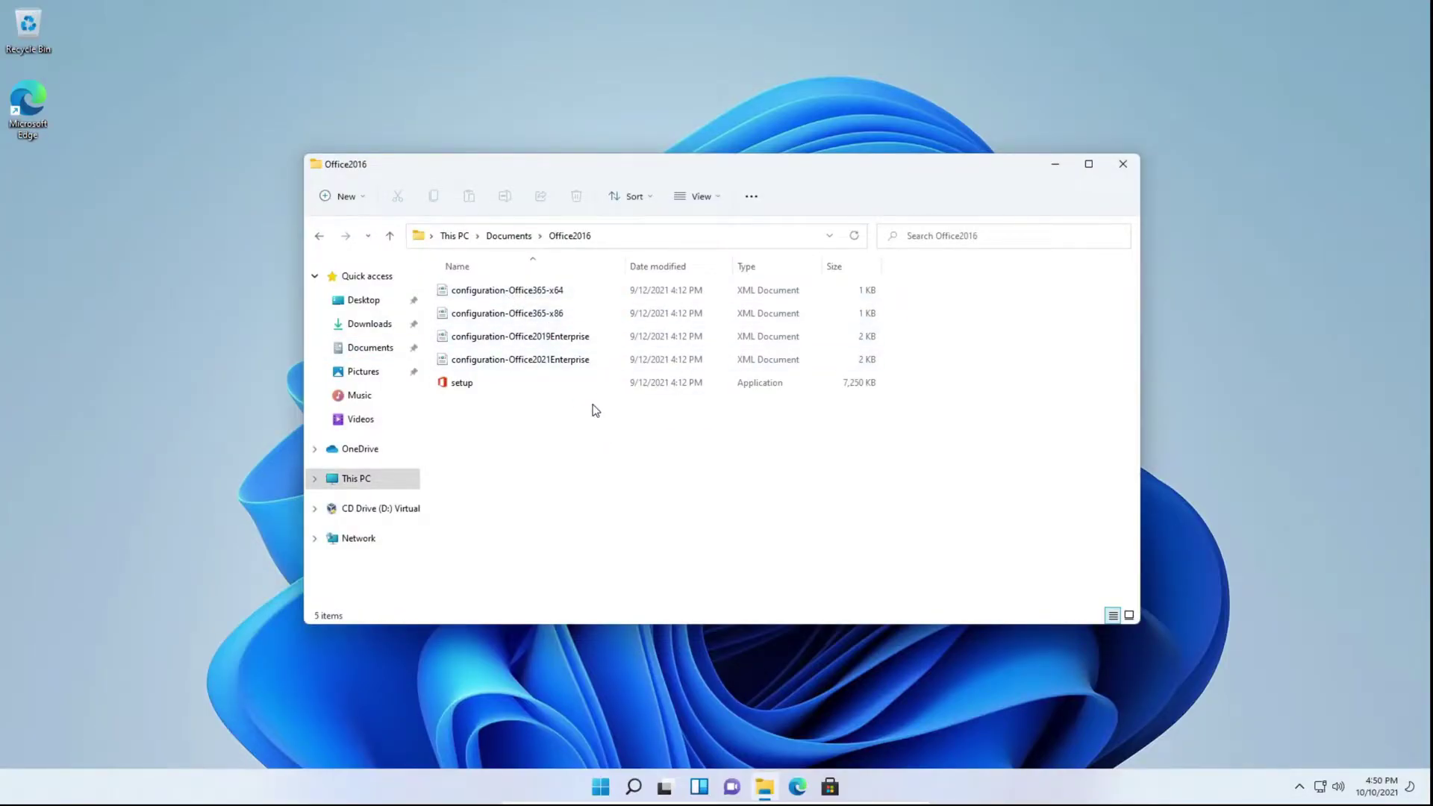
{"action": "left_click", "coordinate": [585, 361]}
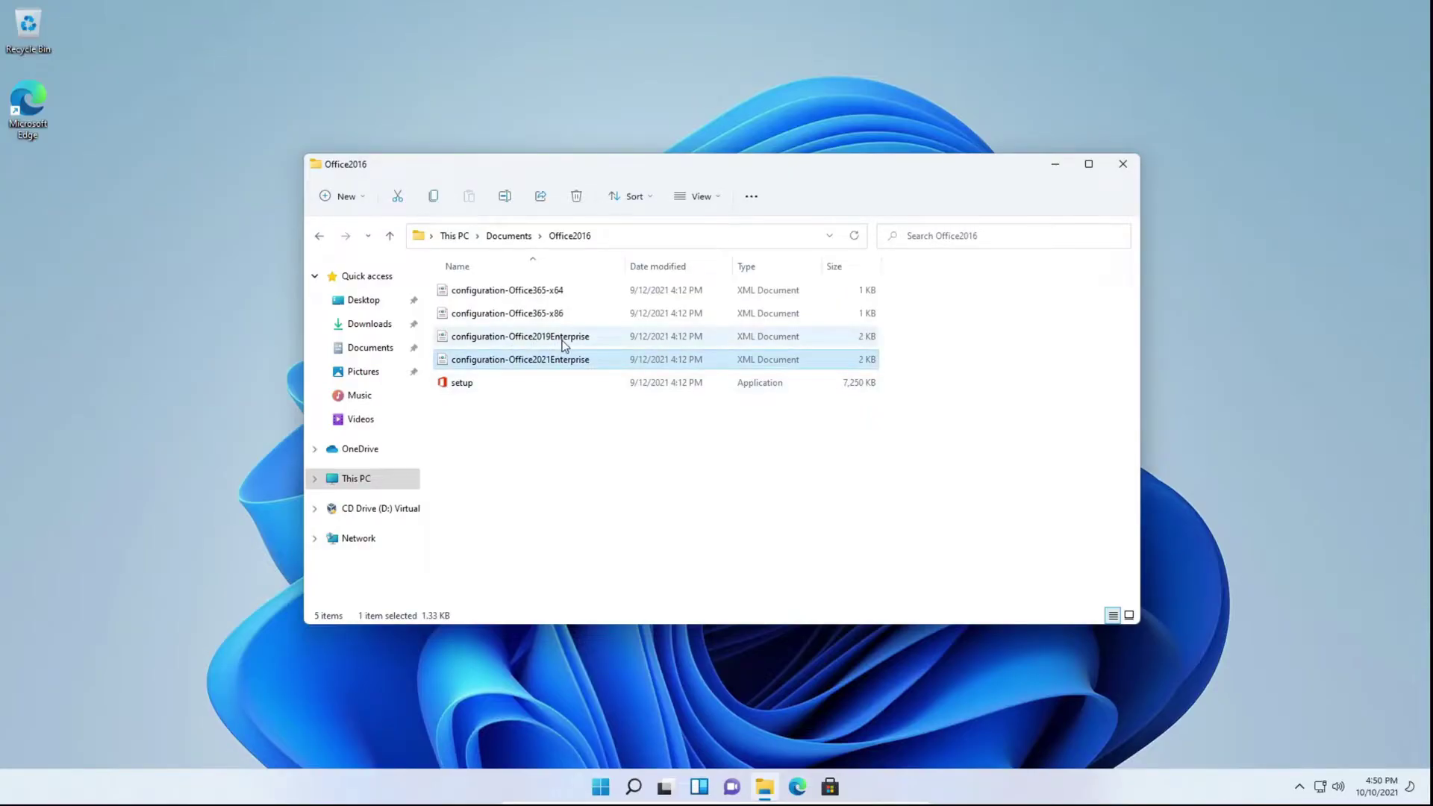
{"action": "left_click", "coordinate": [564, 337], "text": "ctrl"}
{"action": "key", "text": "Delete"}
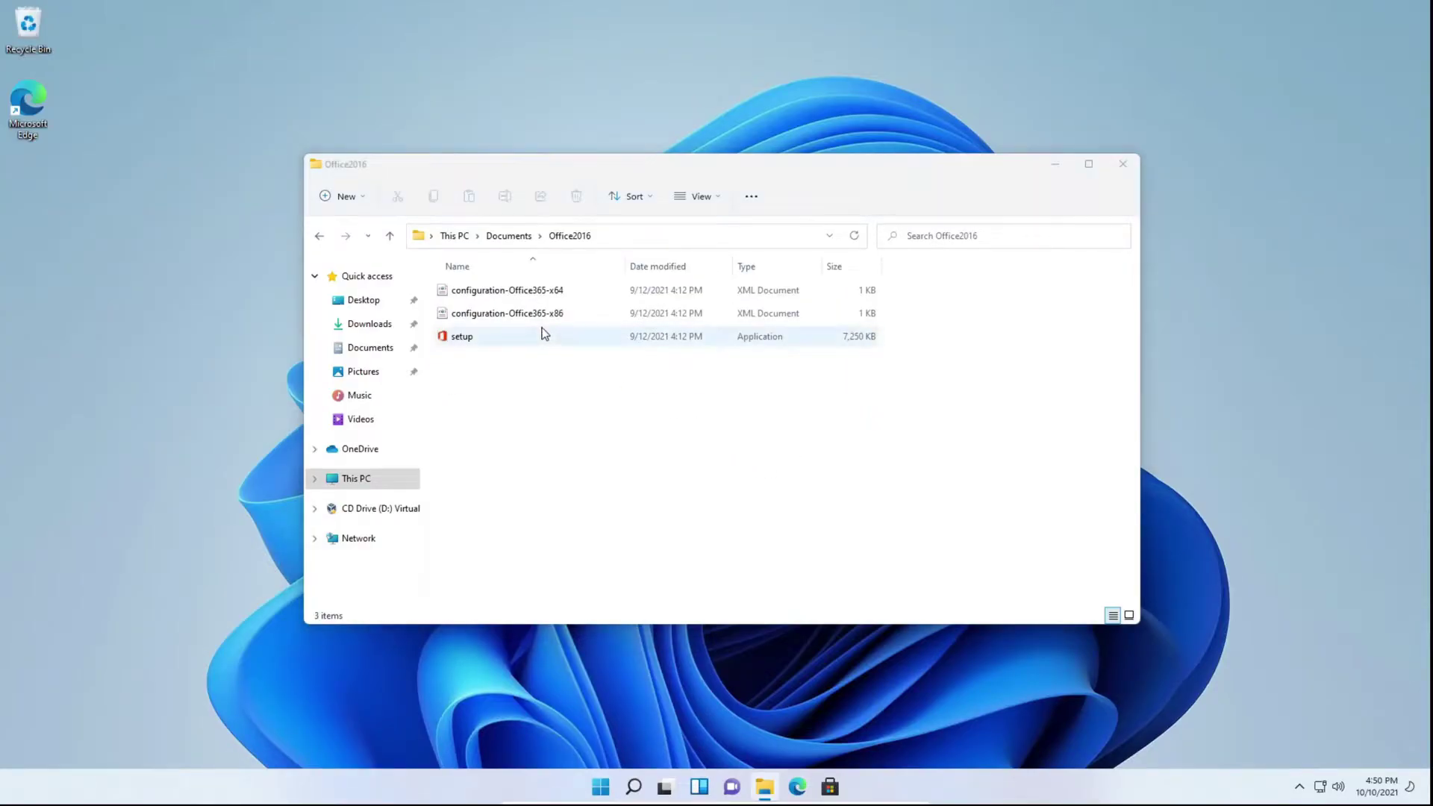
Rename the Office365-x64 and Office365-x86 configuration files to configuration-x64 and configuration-x86.
{"action": "left_click", "coordinate": [563, 293]}
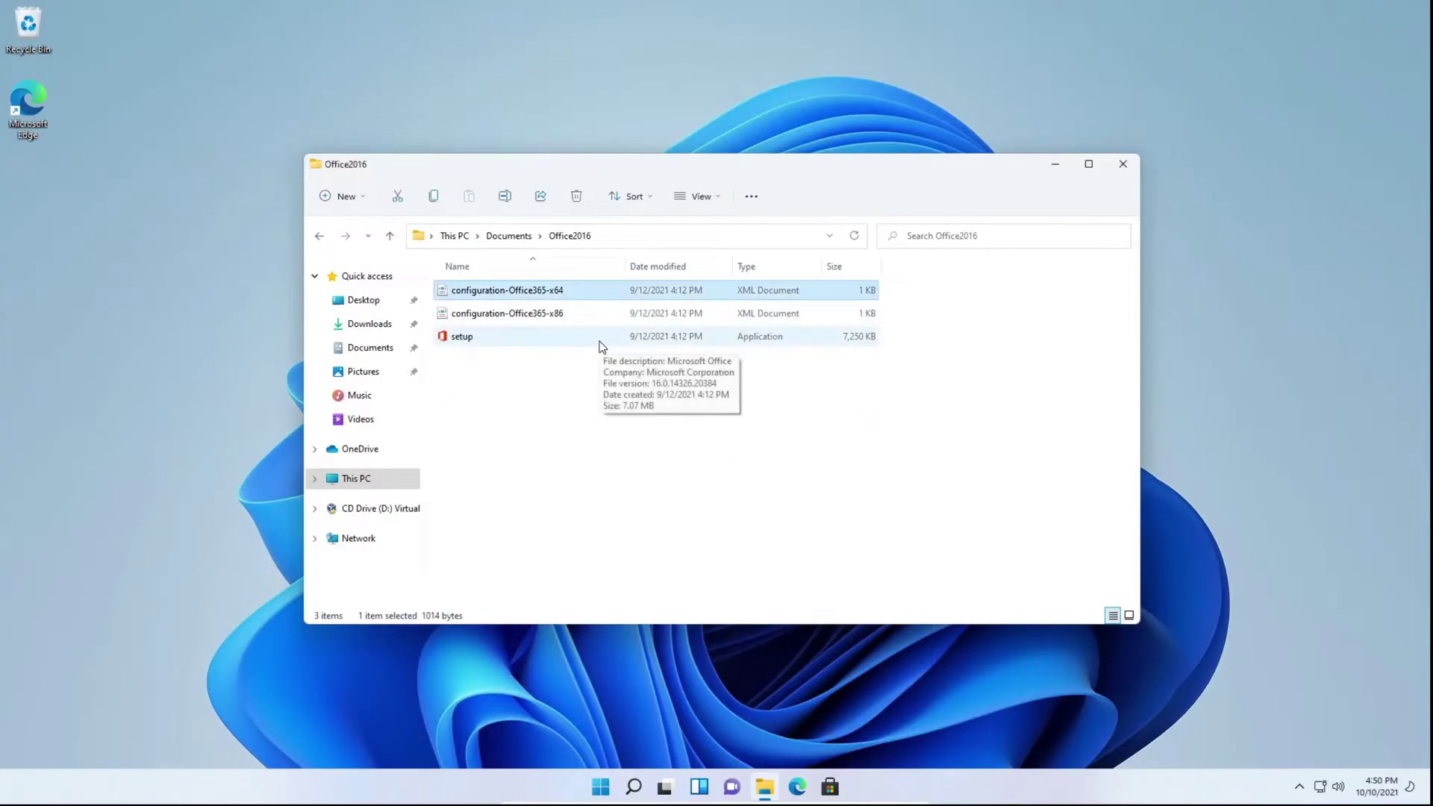
{"action": "right_click", "coordinate": [544, 293]}
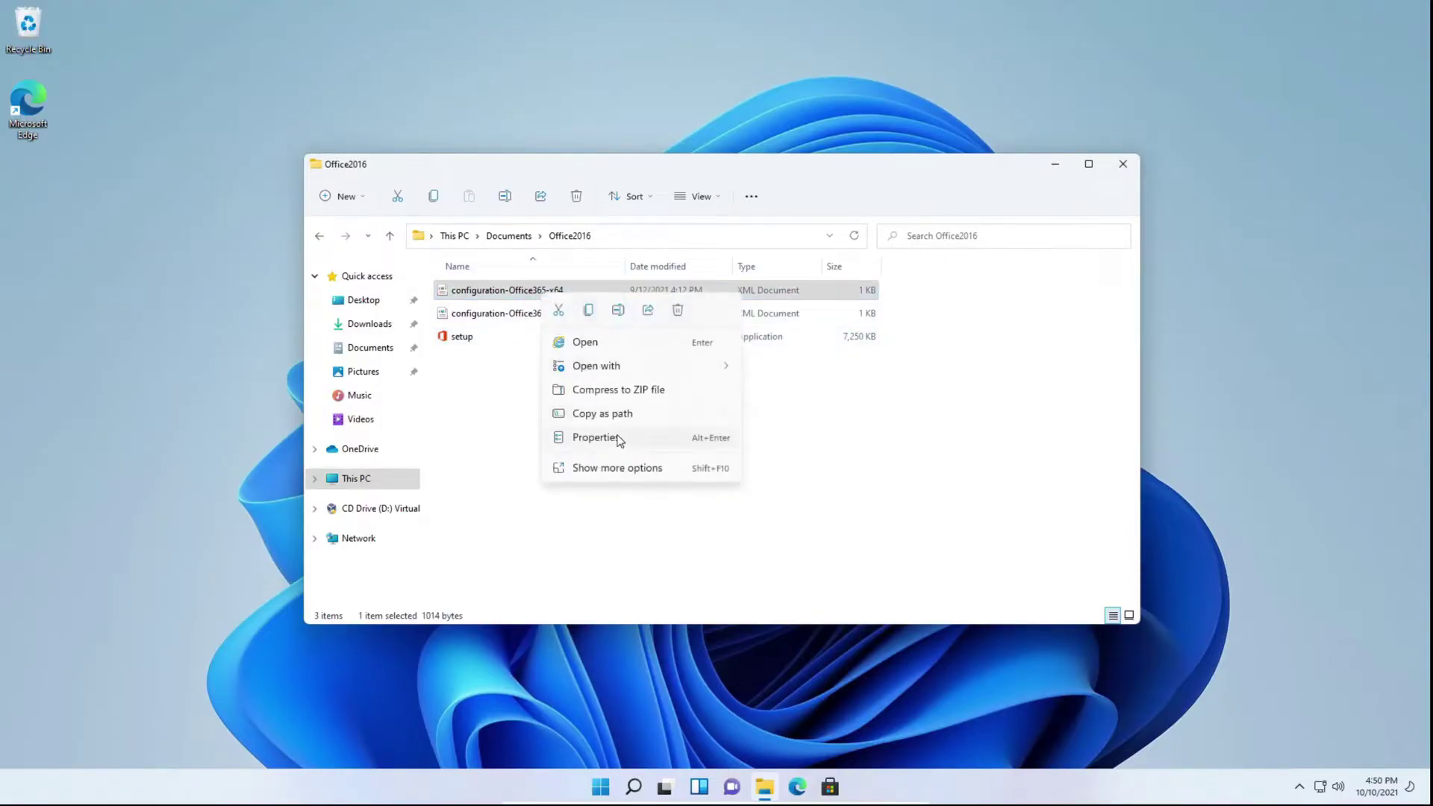
{"action": "left_click", "coordinate": [522, 440]}
{"action": "left_click", "coordinate": [534, 294]}
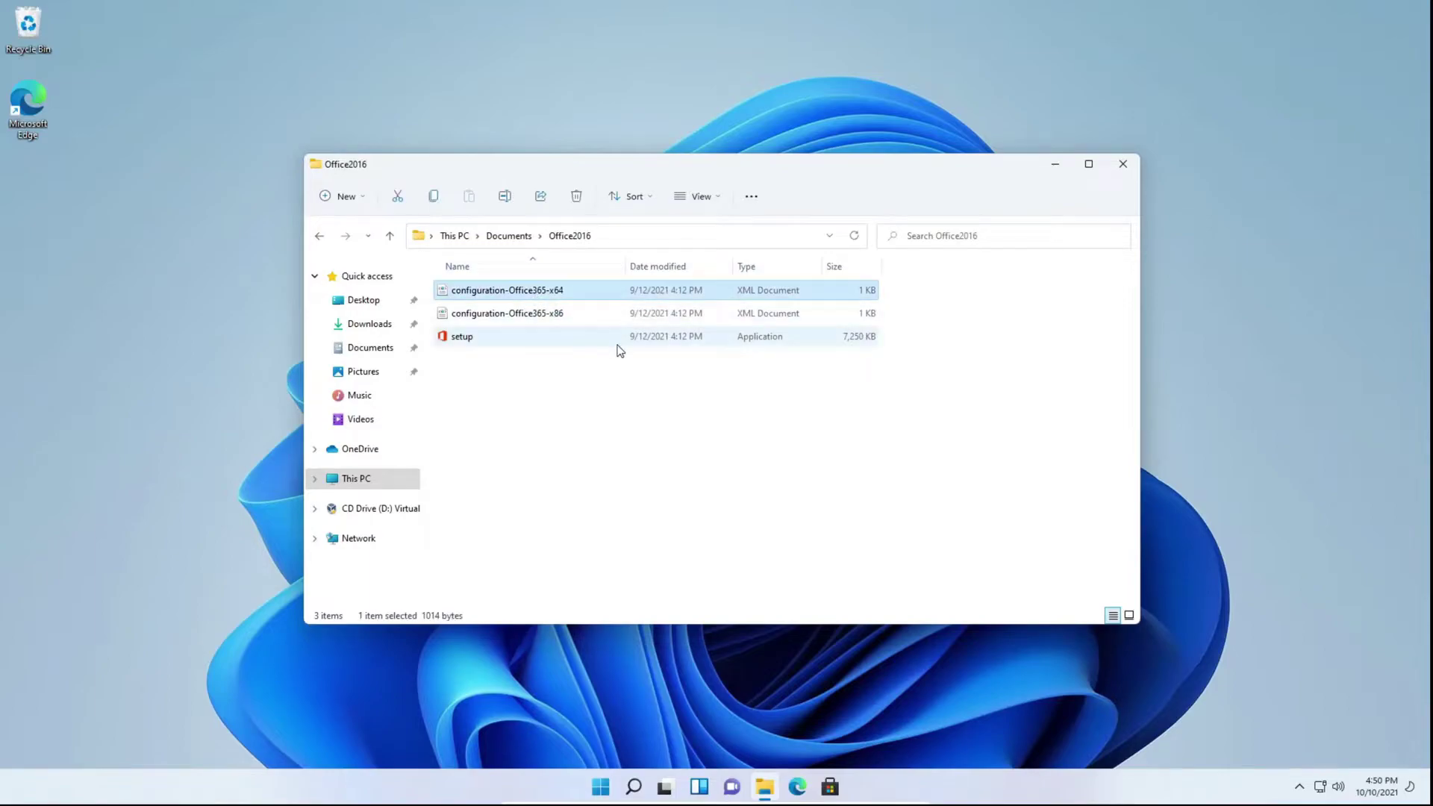
{"action": "key", "text": "F2"}
{"action": "key", "text": "Left"}
{"action": "key", "text": "Left"}
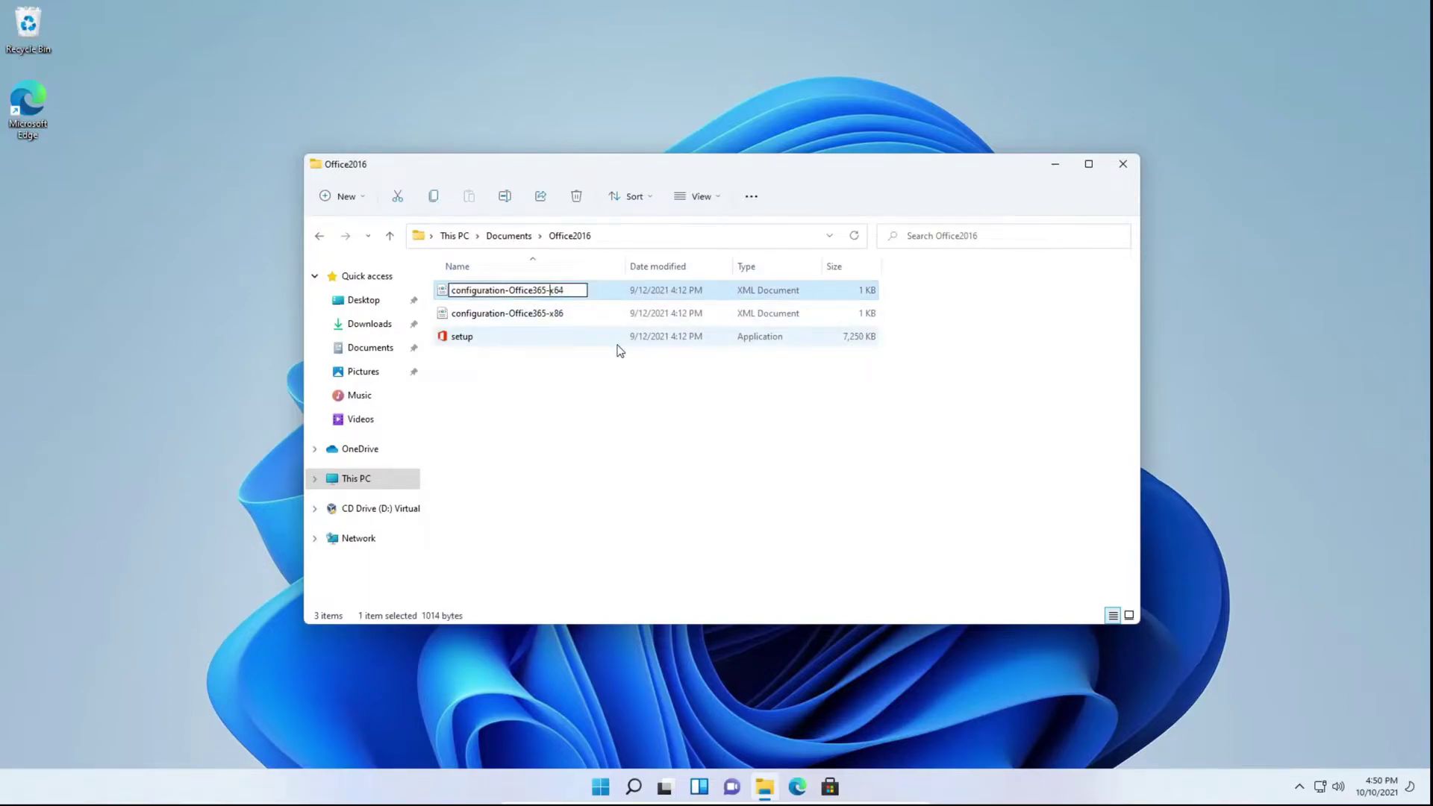
{"action": "key", "text": "shift+Left"}
{"action": "key", "text": "shift+Left"}
{"action": "key", "text": "shift+Left"}
{"action": "key", "text": "shift+Left"}
{"action": "key", "text": "shift+Left"}
{"action": "key", "text": "shift+Left"}
{"action": "key", "text": "shift+Left"}
{"action": "key", "text": "shift+Left"}
{"action": "key", "text": "shift+Left"}
{"action": "key", "text": "BackSpace"}
{"action": "key", "text": "Return"}
{"action": "left_click", "coordinate": [509, 297]}
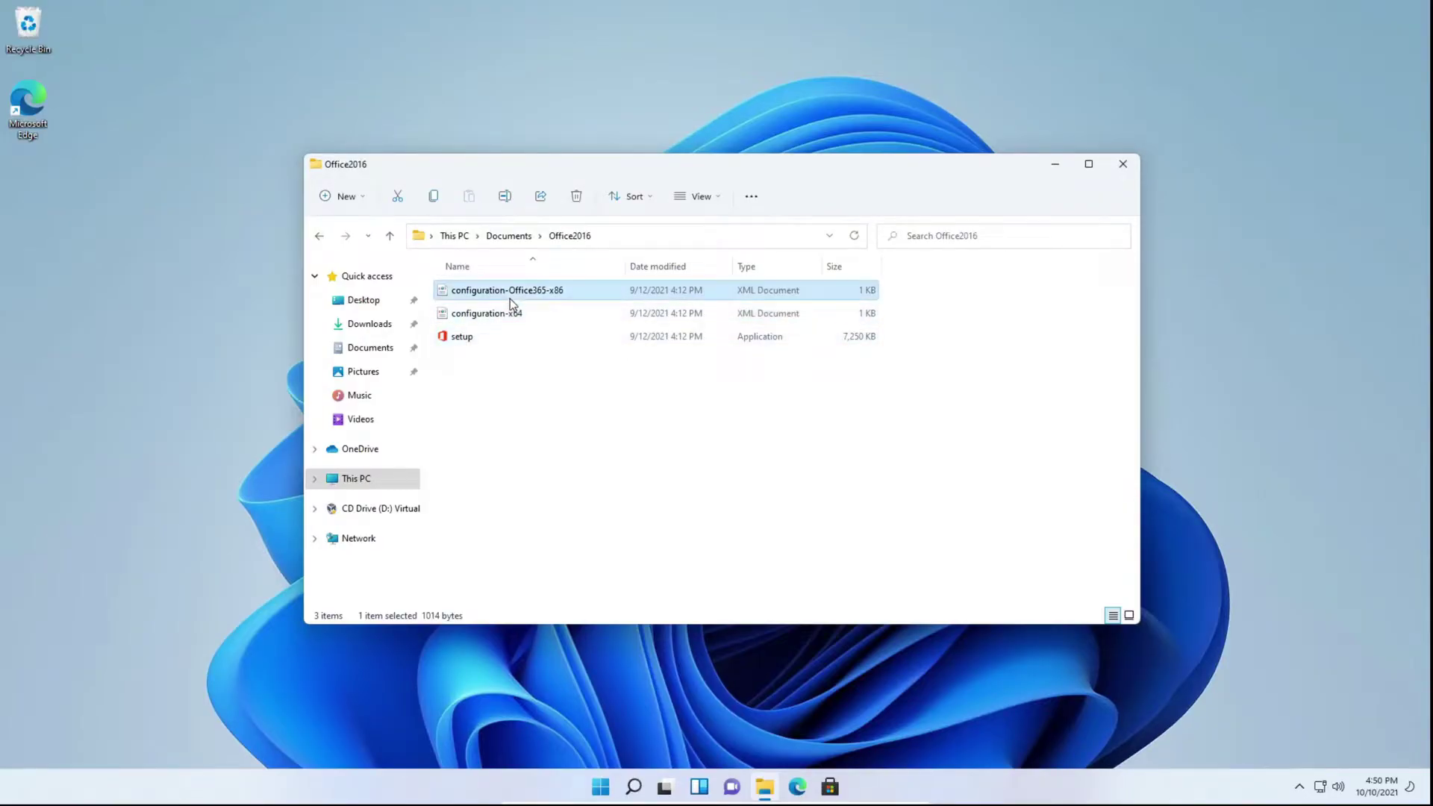
{"action": "key", "text": "F2"}
{"action": "key", "text": "BackSpace"}
{"action": "key", "text": "BackSpace"}
{"action": "key", "text": "BackSpace"}
{"action": "key", "text": "BackSpace"}
{"action": "key", "text": "BackSpace"}
{"action": "key", "text": "BackSpace"}
{"action": "key", "text": "BackSpace"}
{"action": "key", "text": "BackSpace"}
{"action": "key", "text": "BackSpace"}
{"action": "key", "text": "BackSpace"}
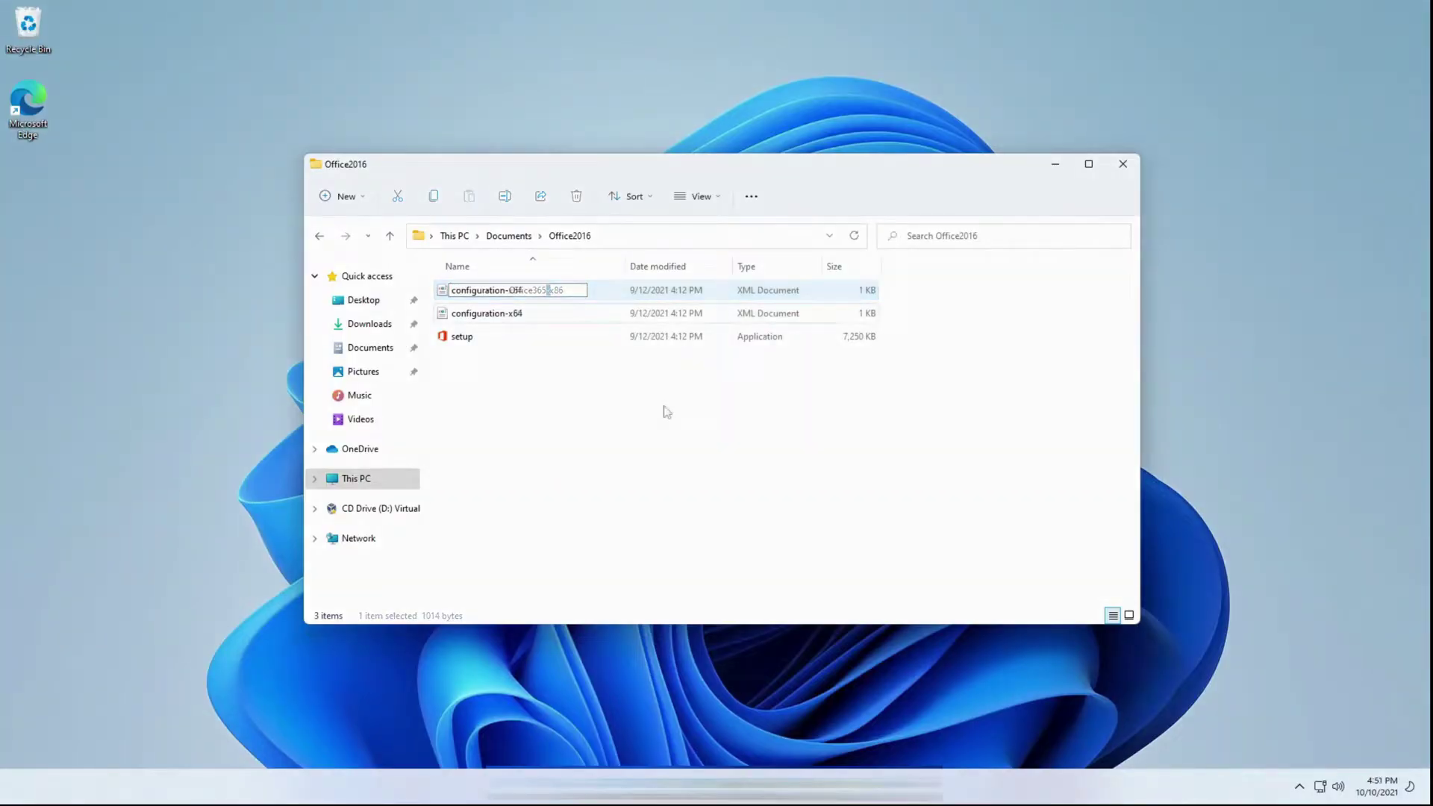
{"action": "key", "text": "Return"}
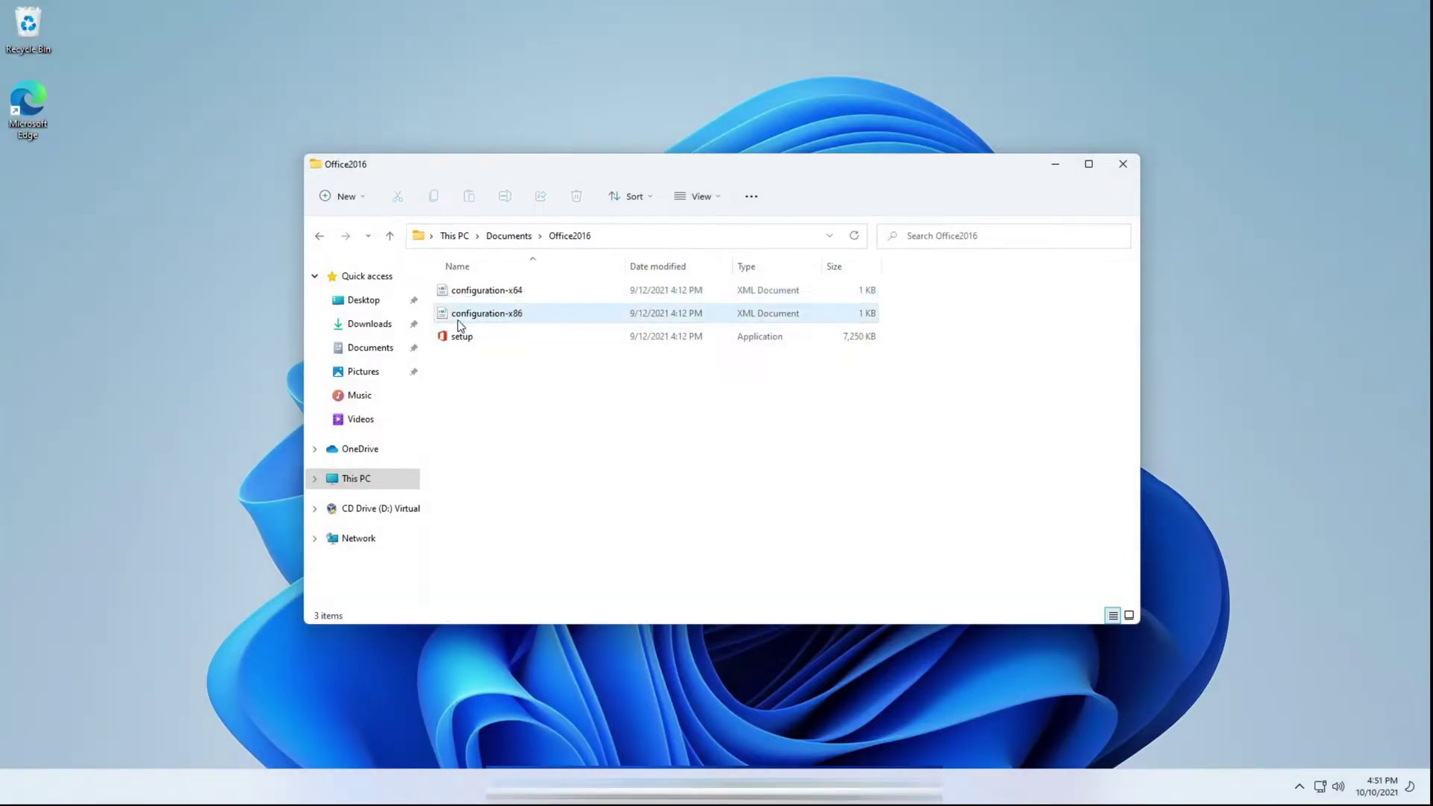
Open configuration-x86 in Notepad through Open with > Choose another app.
{"action": "left_click", "coordinate": [500, 314]}
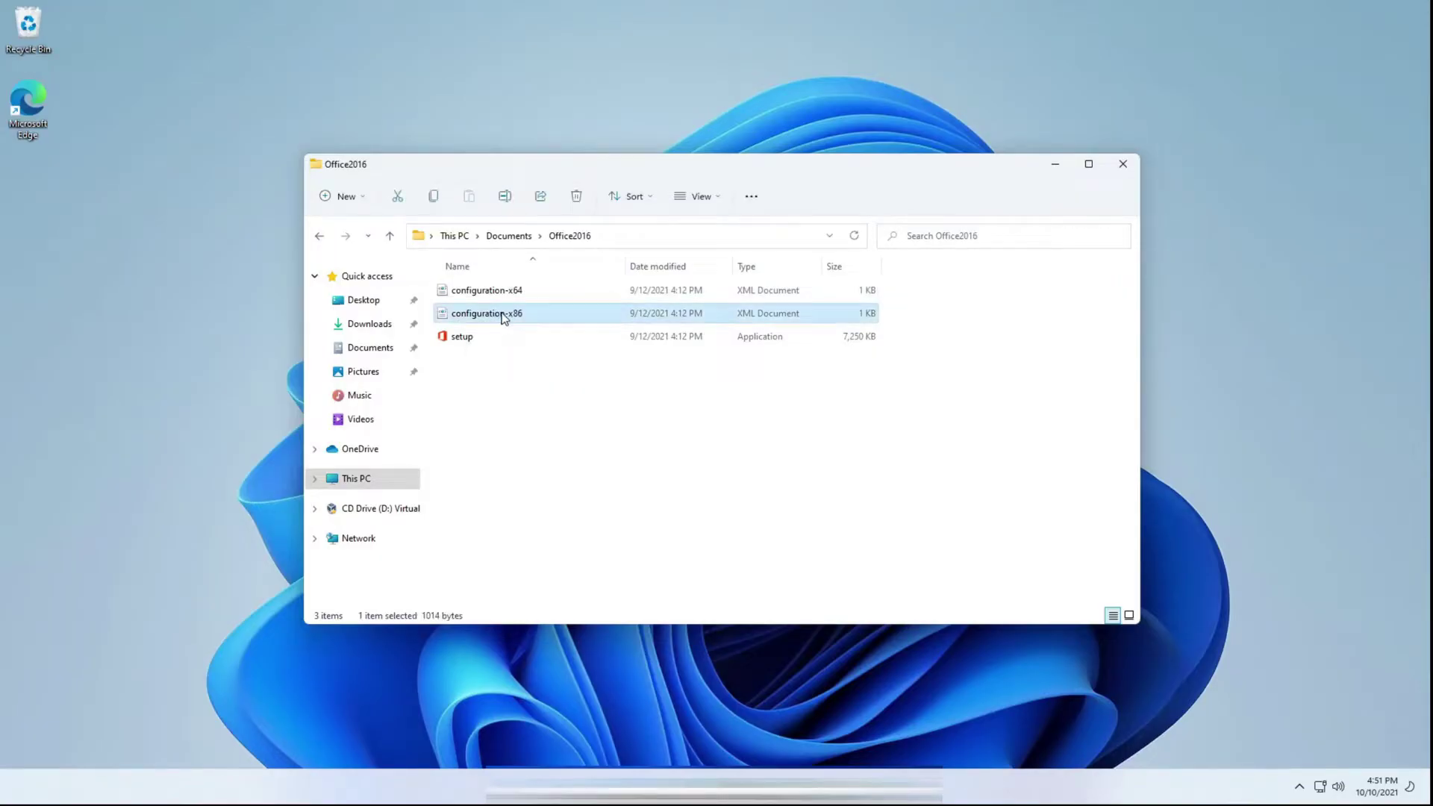
{"action": "right_click", "coordinate": [509, 317]}
{"action": "mouse_move", "coordinate": [611, 388]}
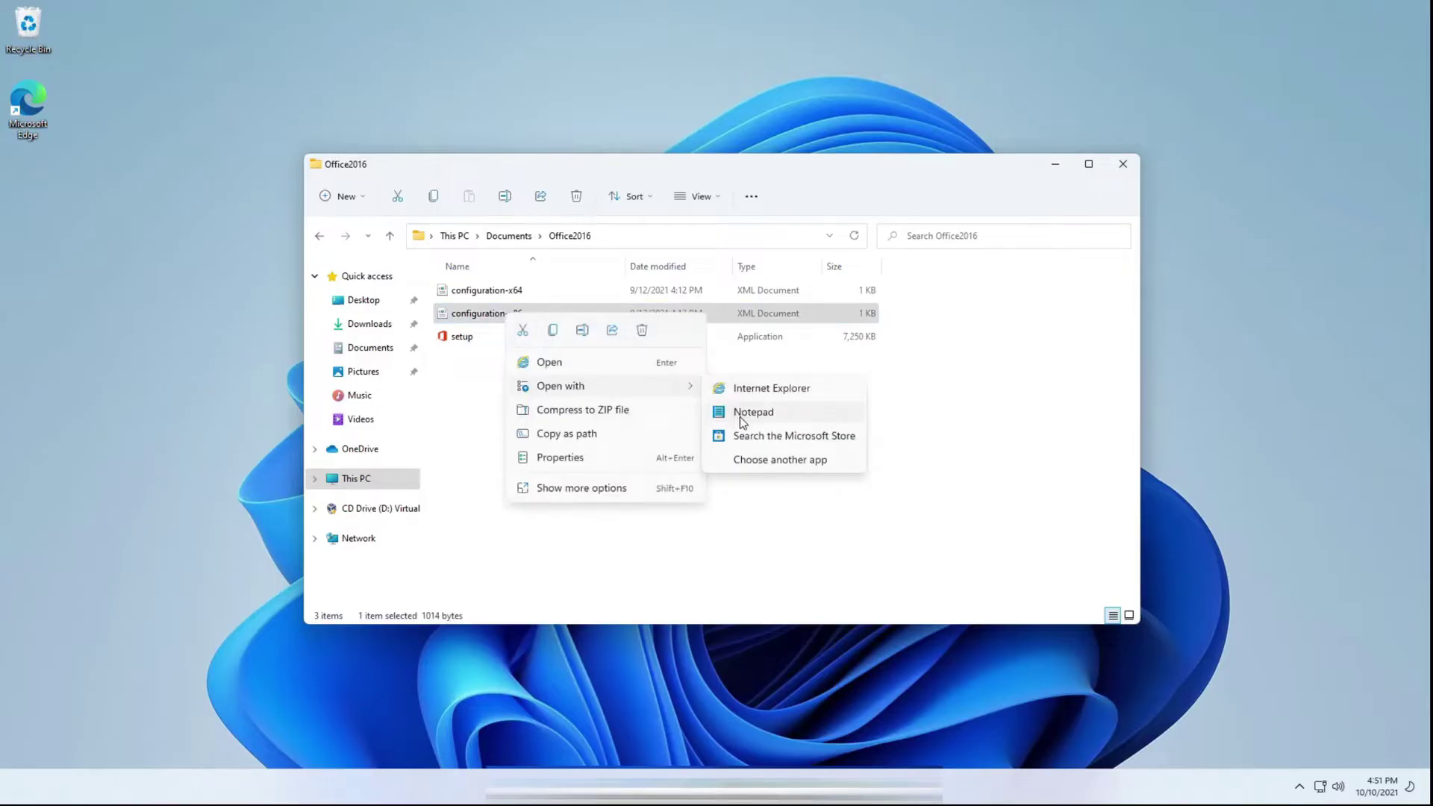
{"action": "left_click", "coordinate": [752, 457]}
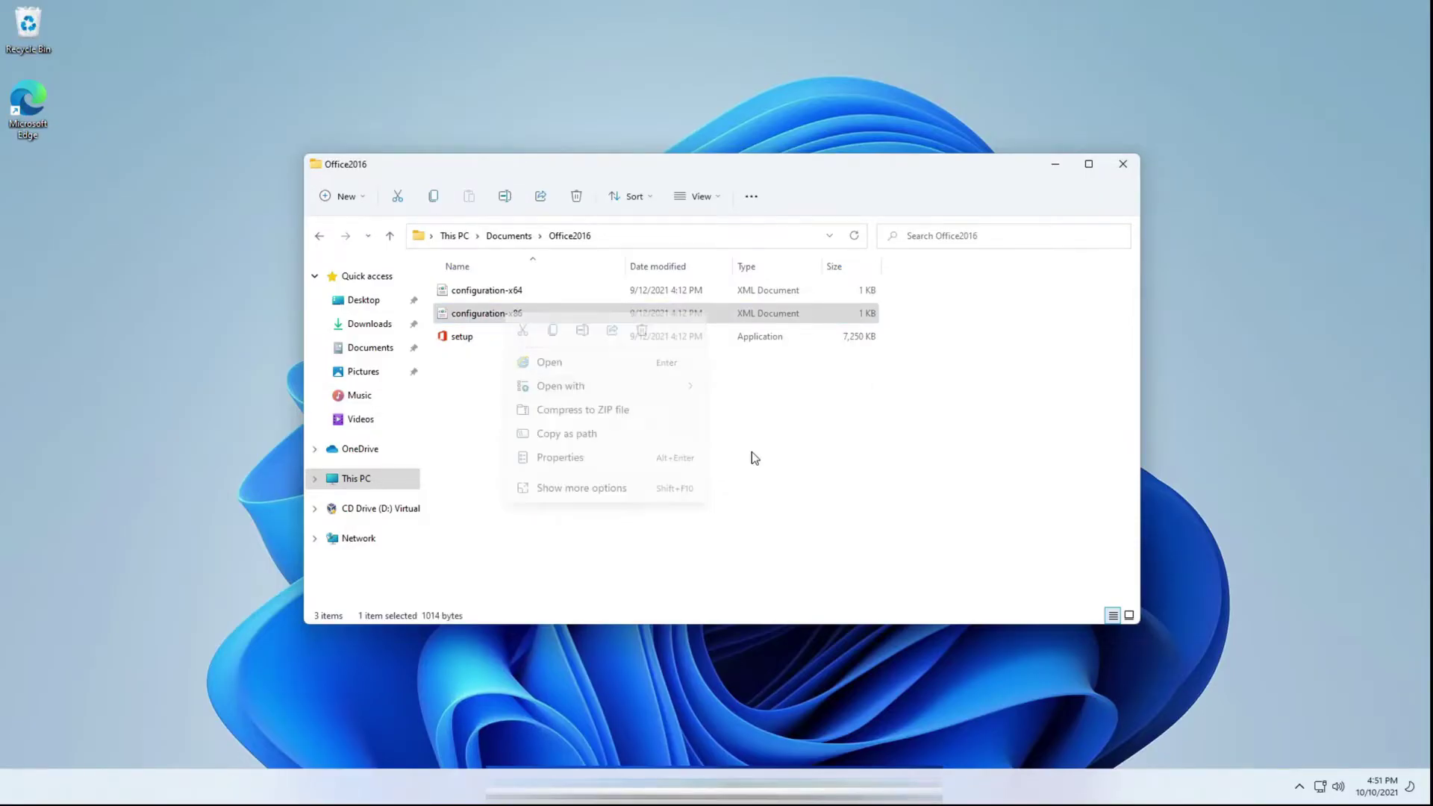
{"action": "left_click", "coordinate": [653, 345]}
{"action": "left_click", "coordinate": [610, 421]}
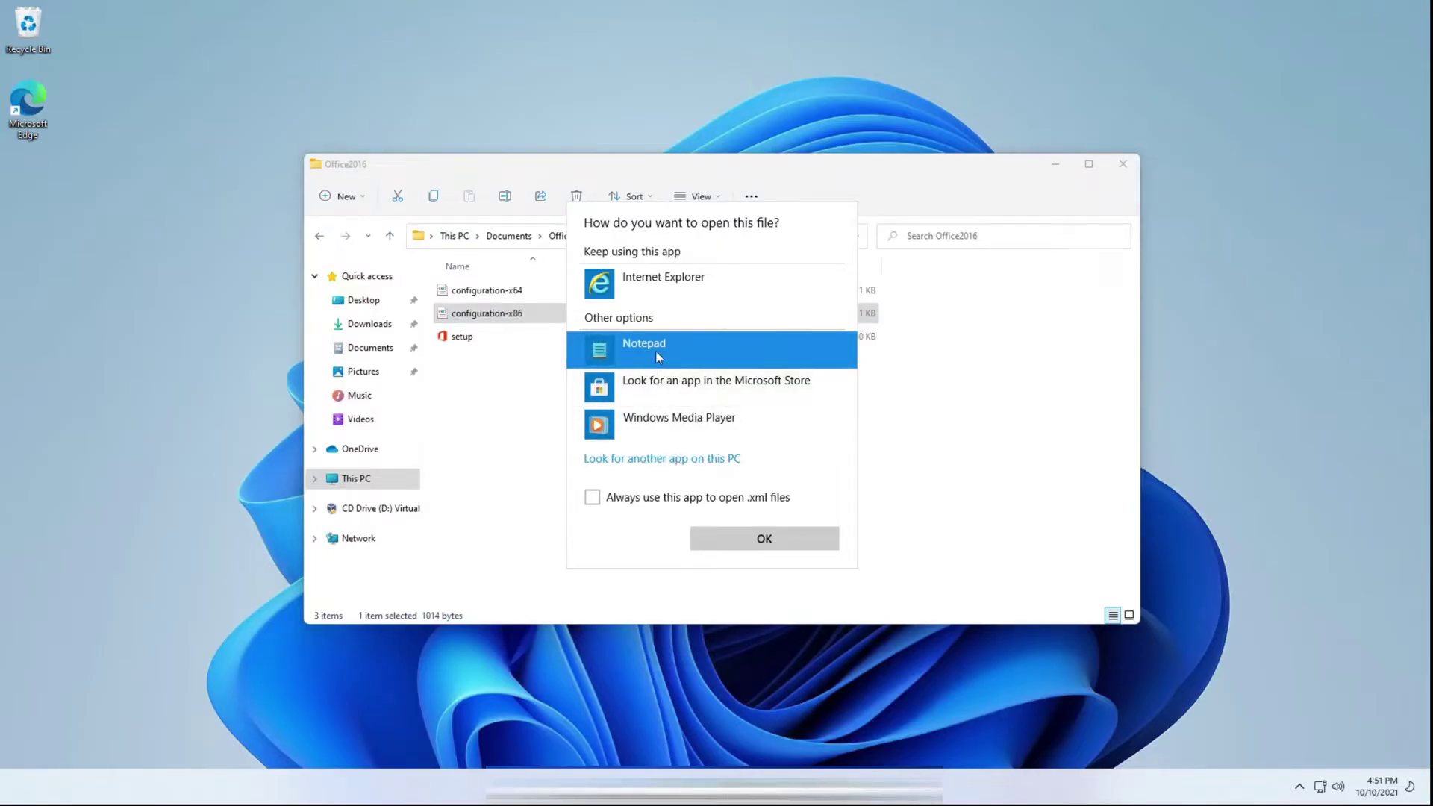
{"action": "left_click", "coordinate": [750, 541]}
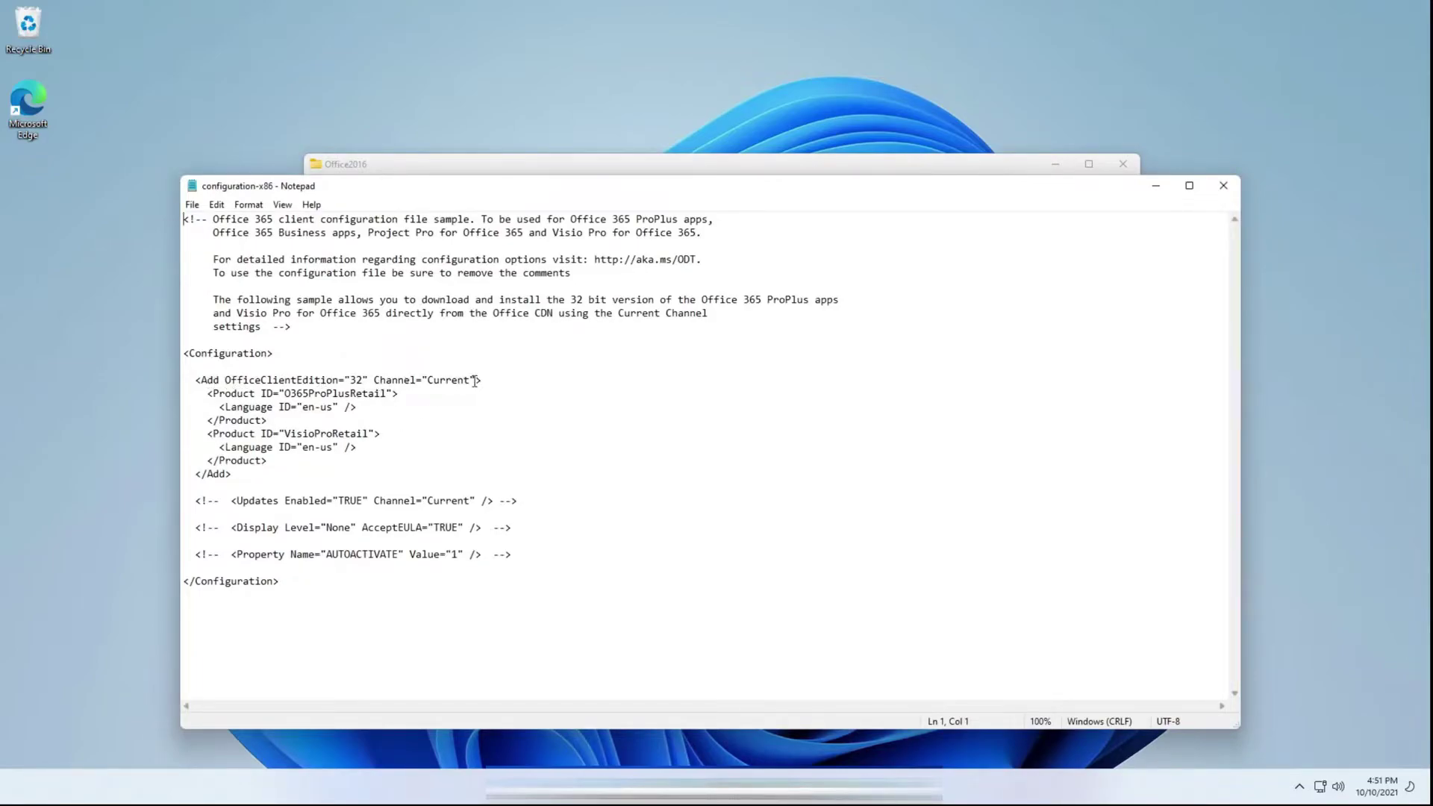
Remove Channel="Current" and replace the O365ProPlusRetail product ID with ProfessionalRetail.
{"action": "left_click_drag", "start_coordinate": [477, 382], "coordinate": [369, 386]}
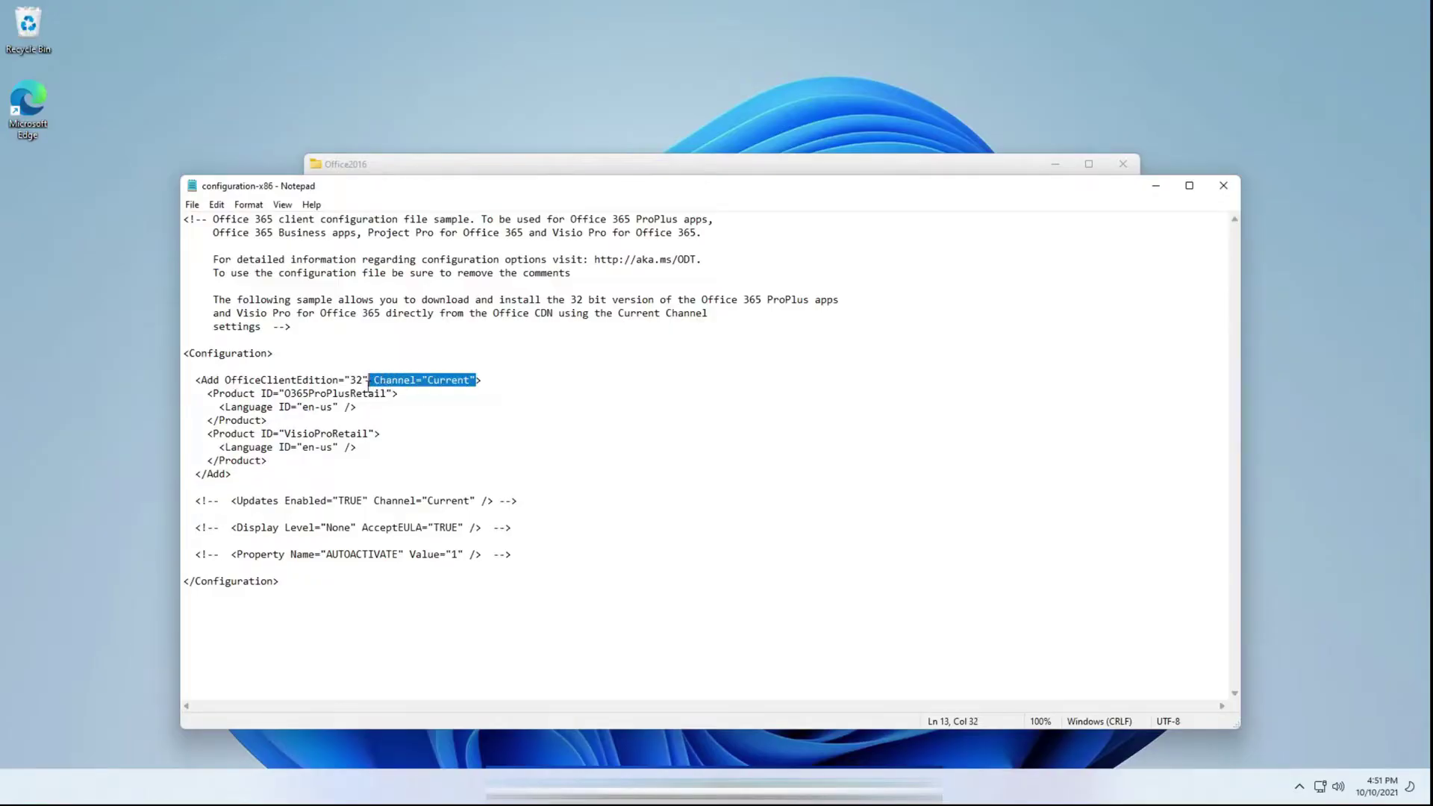
{"action": "key", "text": "Delete"}
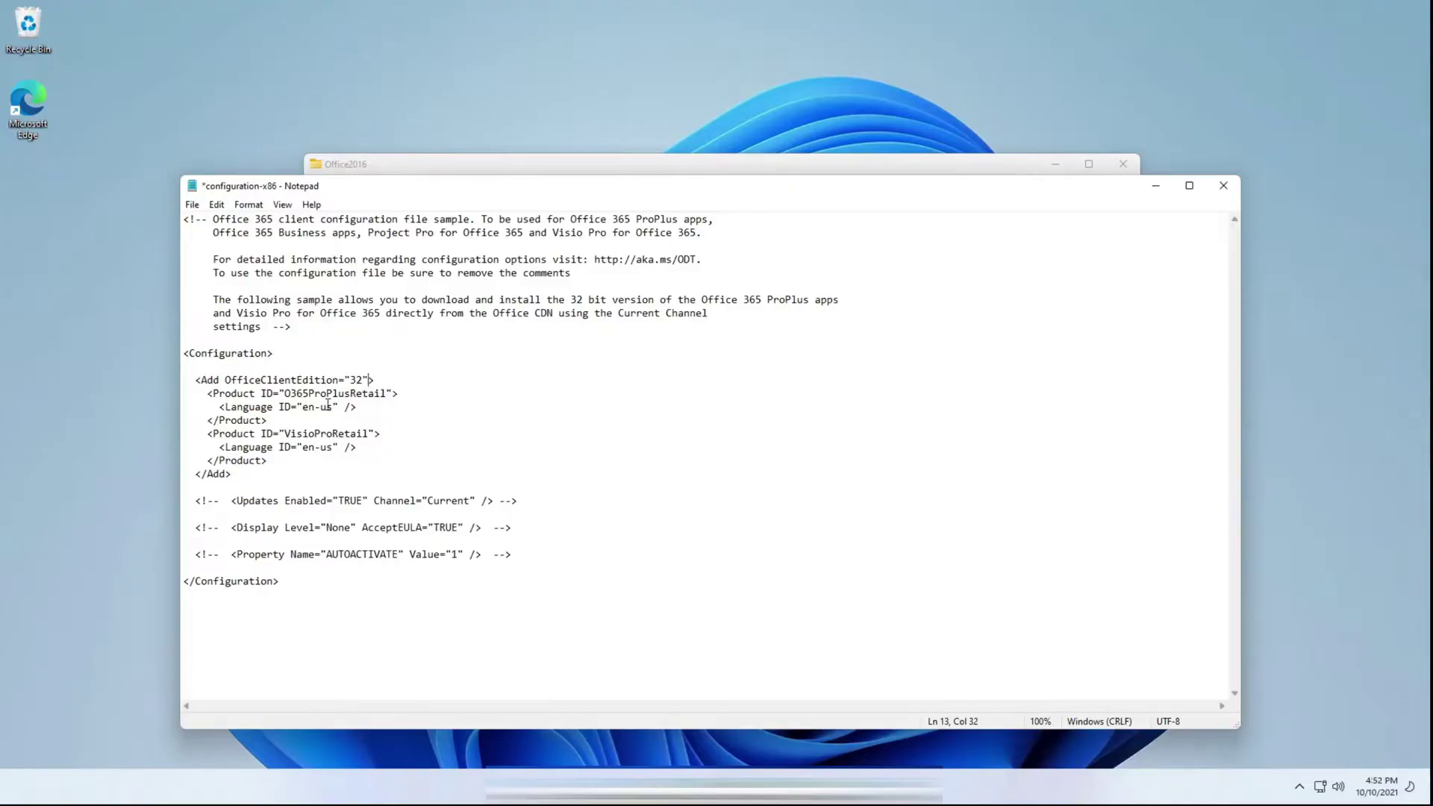
{"action": "left_click_drag", "start_coordinate": [387, 394], "coordinate": [286, 401]}
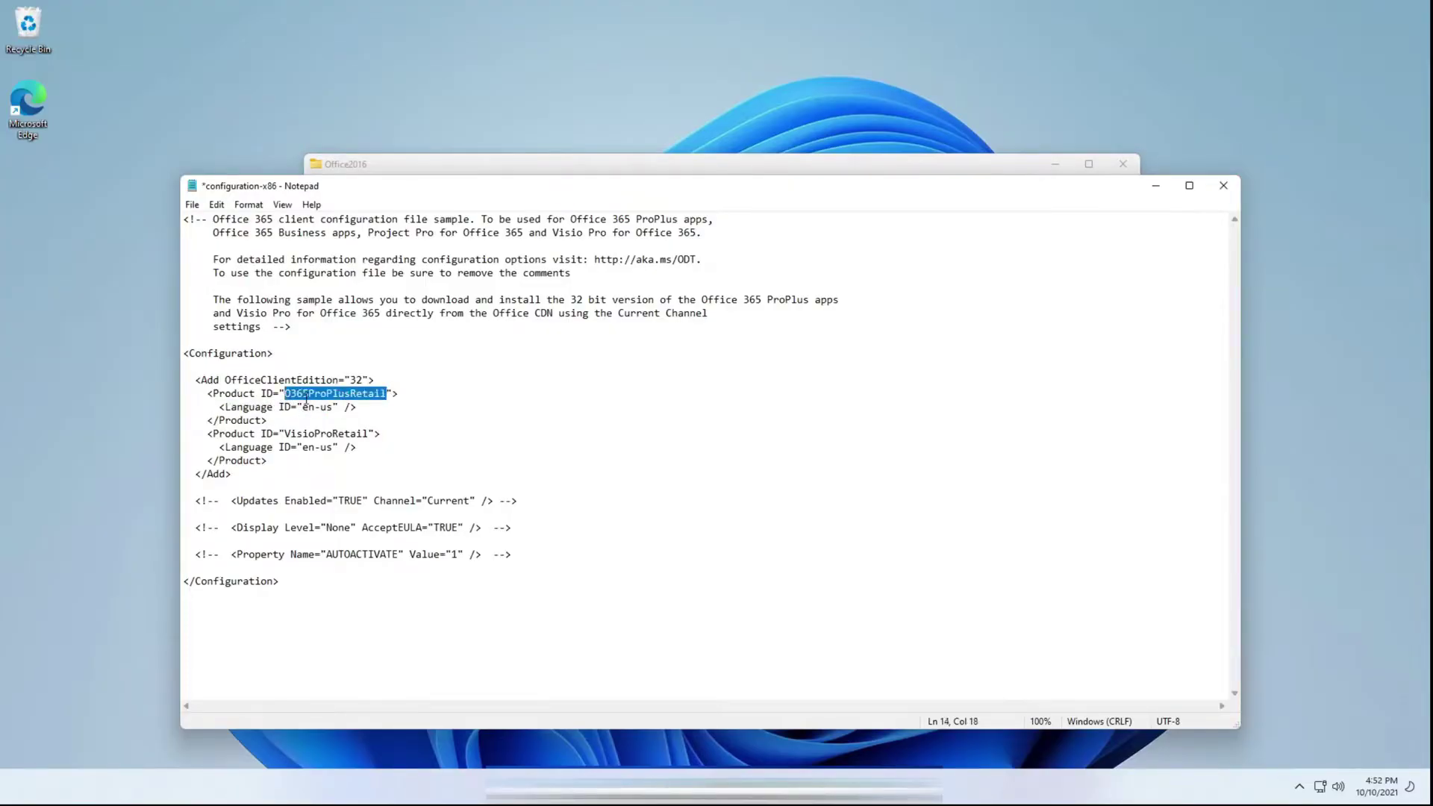
{"action": "key", "text": "BackSpace"}
{"action": "type", "text": "Profes"}
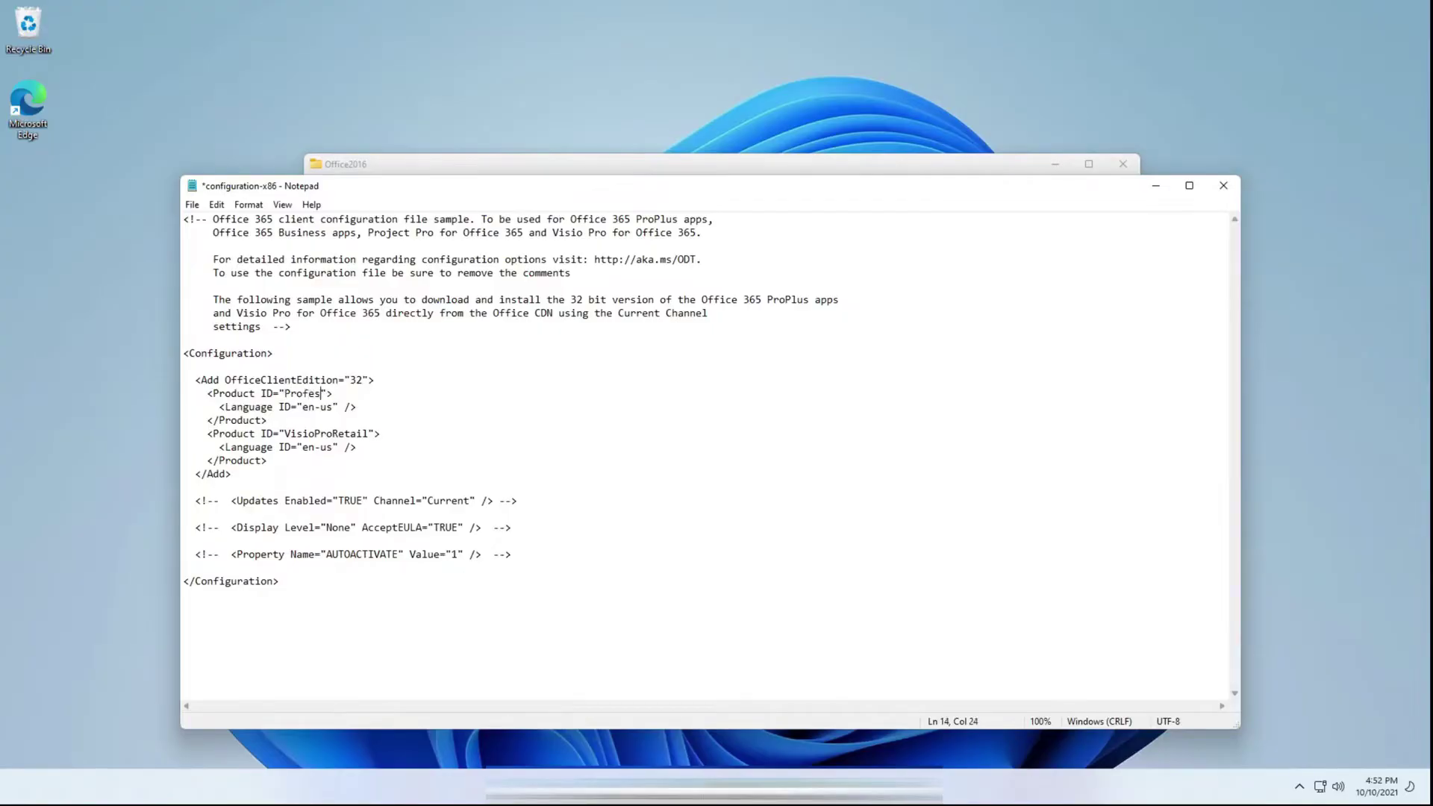
{"action": "type", "text": "sionalRetail"}
Delete the VisioProRetail product block and save the configuration file.
{"action": "left_click_drag", "start_coordinate": [267, 461], "coordinate": [174, 434]}
{"action": "key", "text": "BackSpace"}
{"action": "key", "text": "BackSpace"}
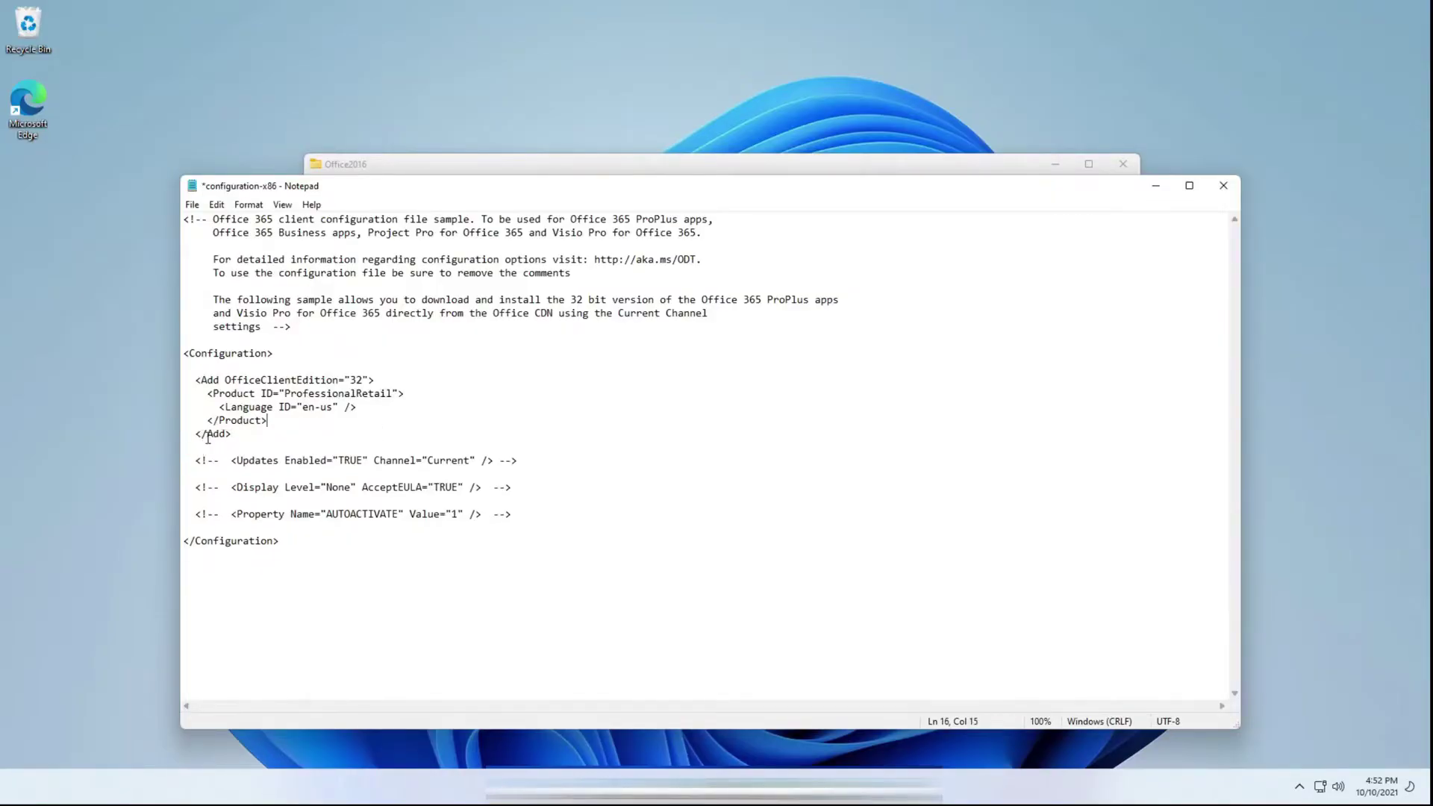
{"action": "left_click", "coordinate": [283, 448]}
{"action": "left_click", "coordinate": [960, 368]}
{"action": "key", "text": "ctrl+s"}
Close Notepad, check configuration-x64's context menu, and close the Office2016 folder window.
{"action": "left_click", "coordinate": [1227, 193]}
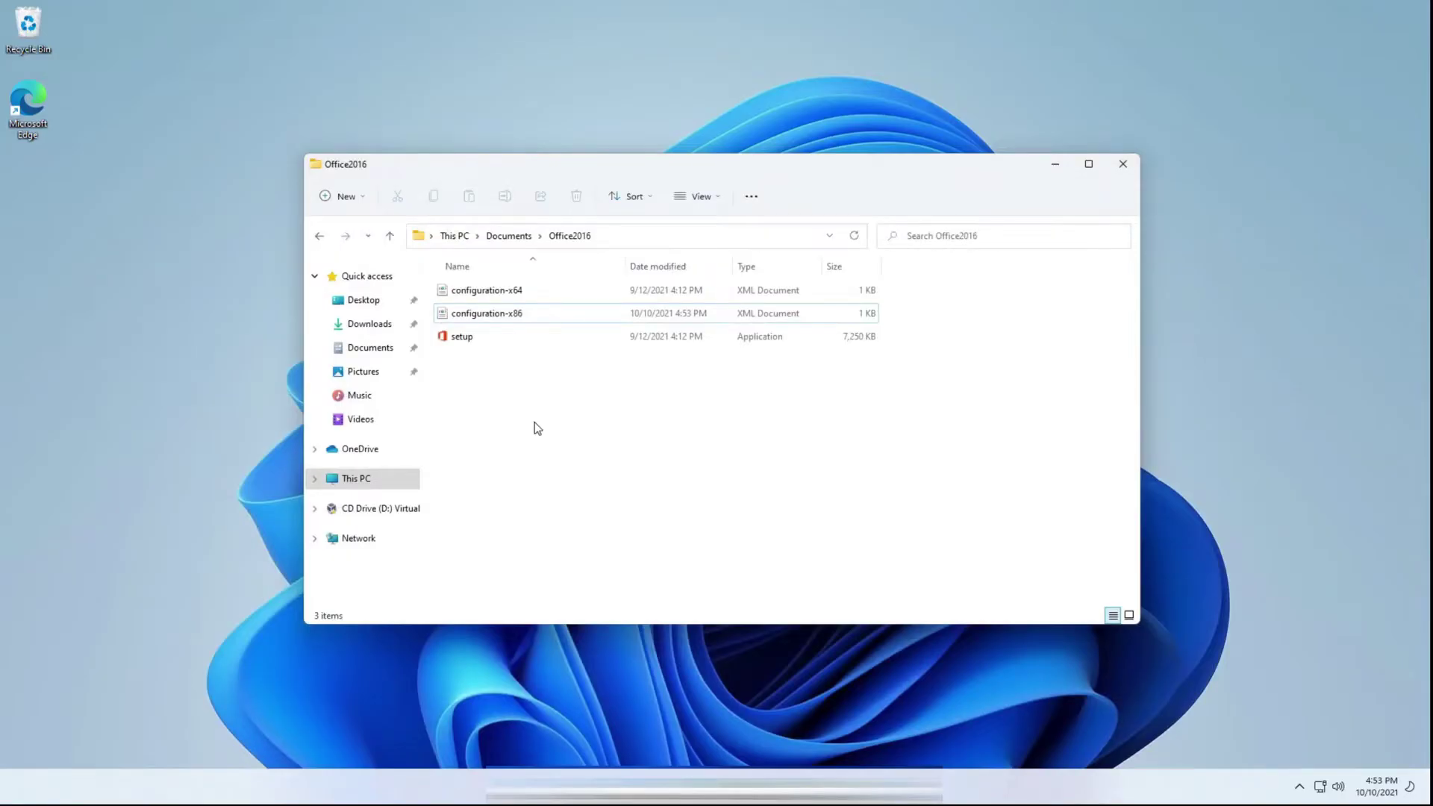
{"action": "left_click", "coordinate": [505, 297]}
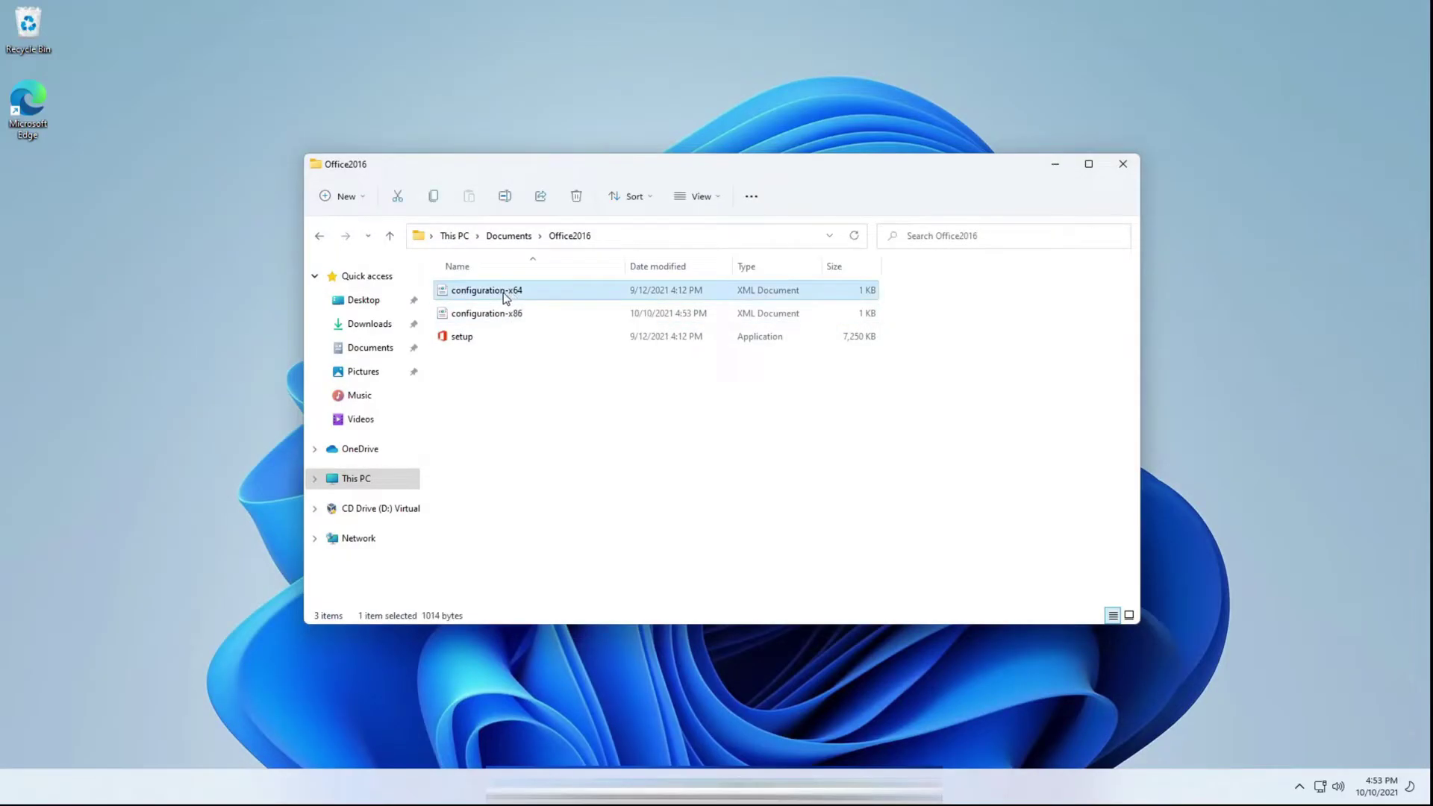
{"action": "right_click", "coordinate": [505, 297]}
{"action": "left_click", "coordinate": [714, 415]}
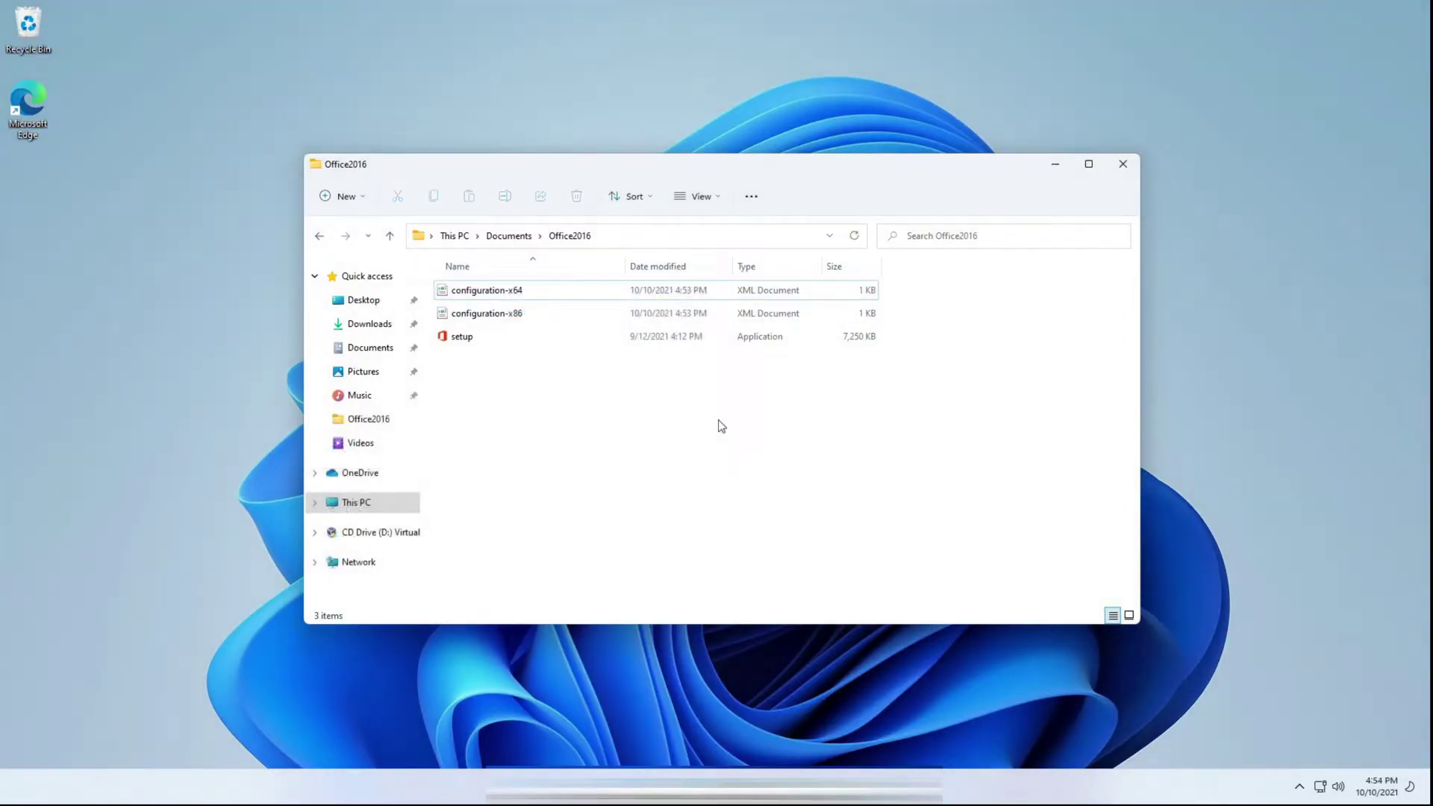
{"action": "left_click", "coordinate": [1122, 164]}
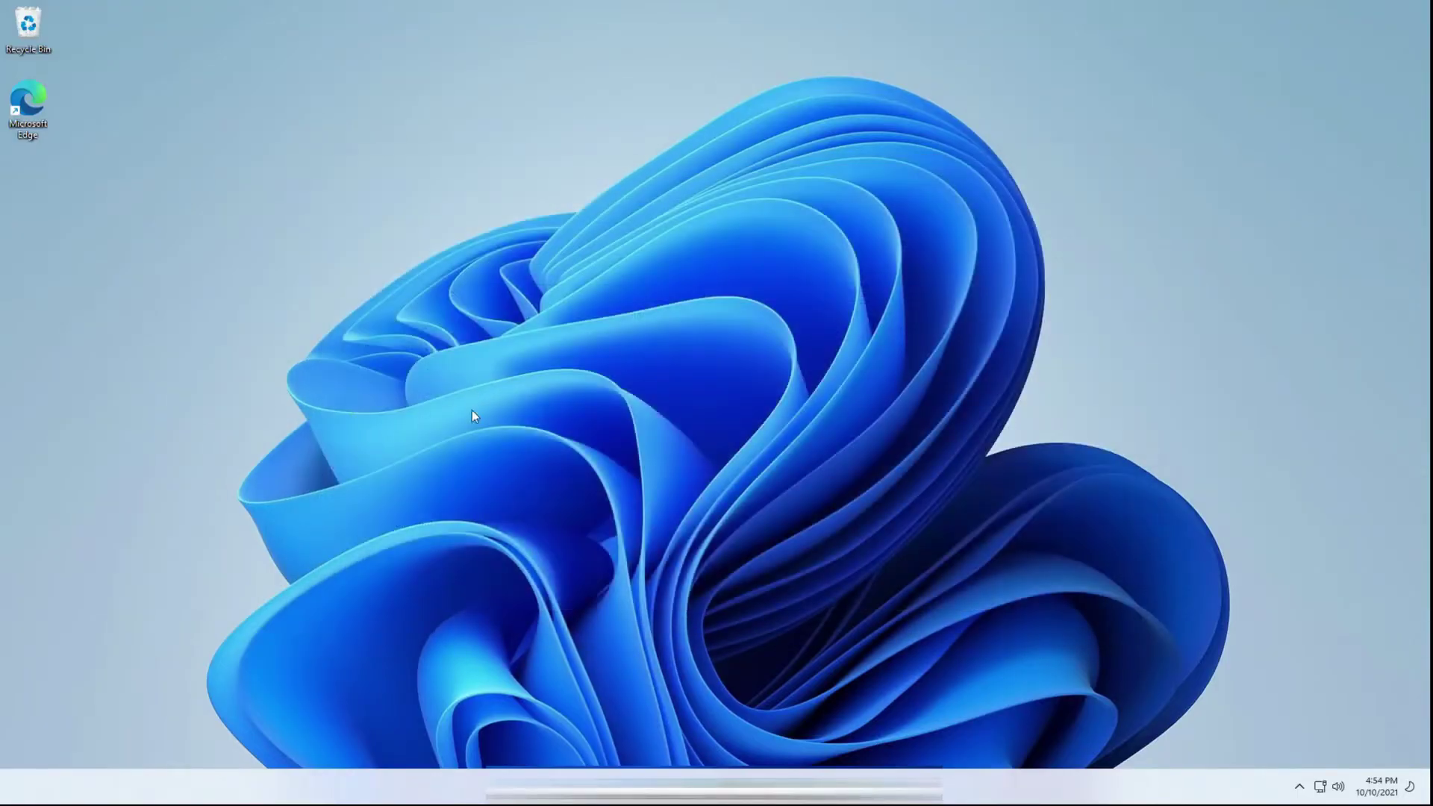
Search for Command Prompt from Start and run it as administrator, approving UAC.
{"action": "key", "text": "super"}
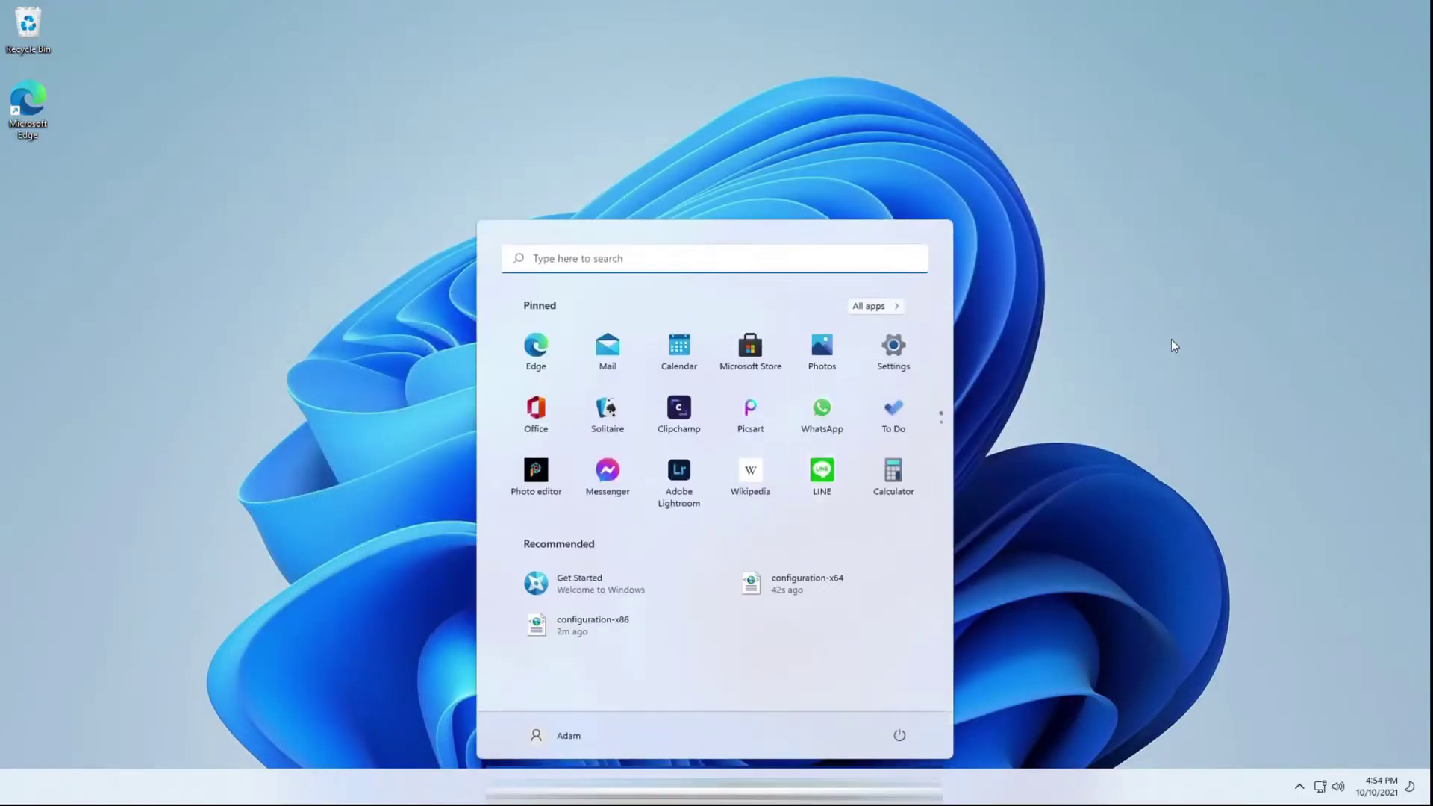
{"action": "type", "text": "command pr"}
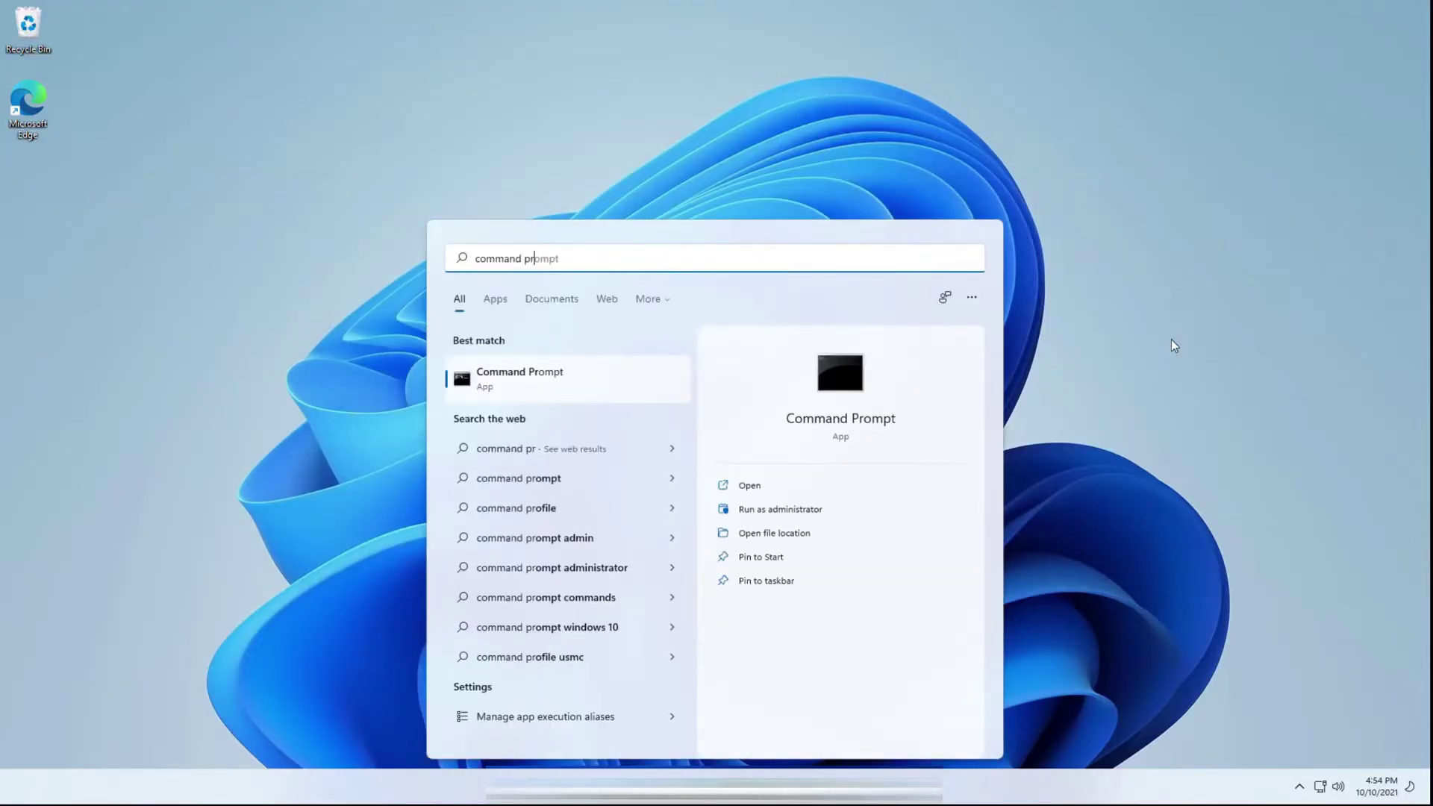
{"action": "left_click", "coordinate": [777, 510]}
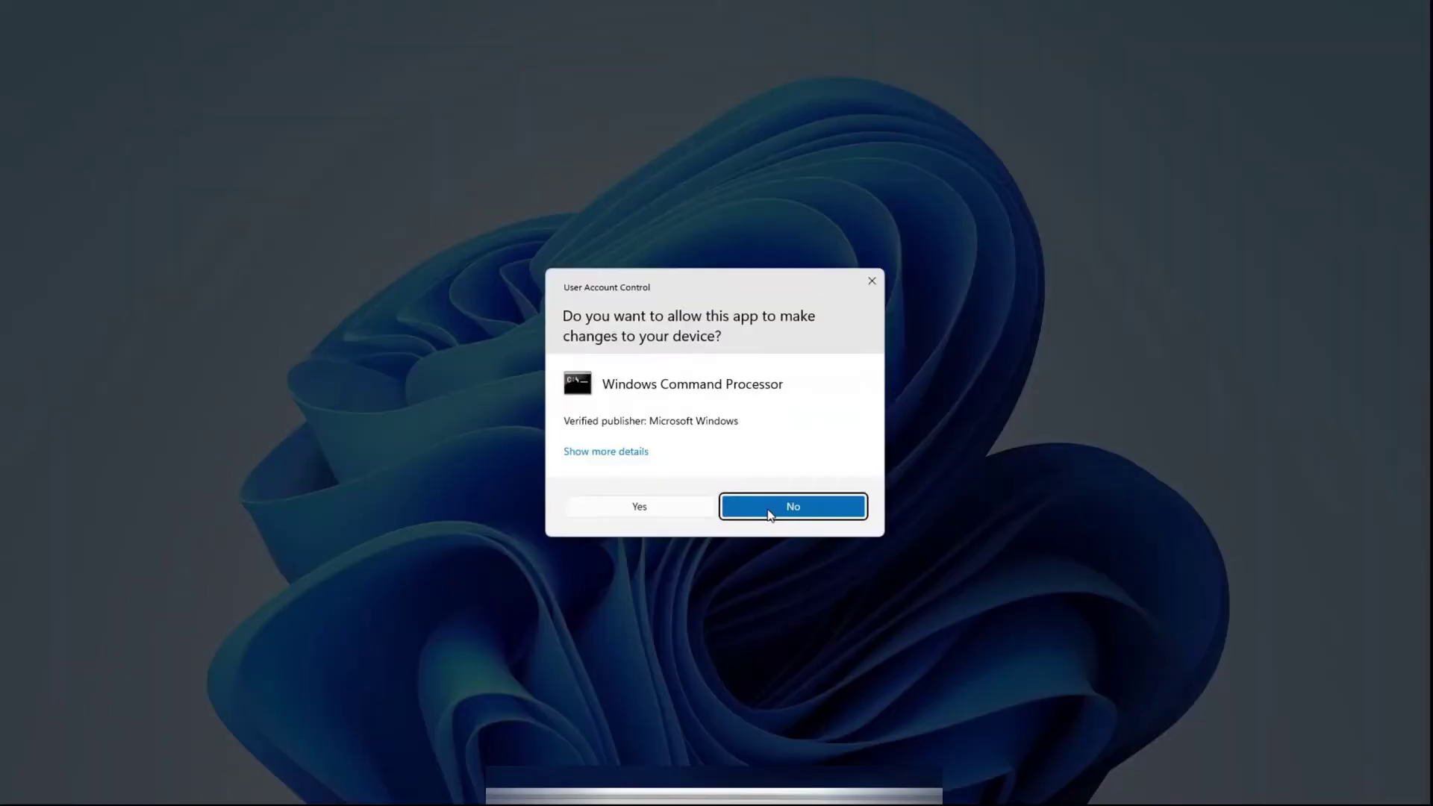
{"action": "left_click", "coordinate": [640, 507]}
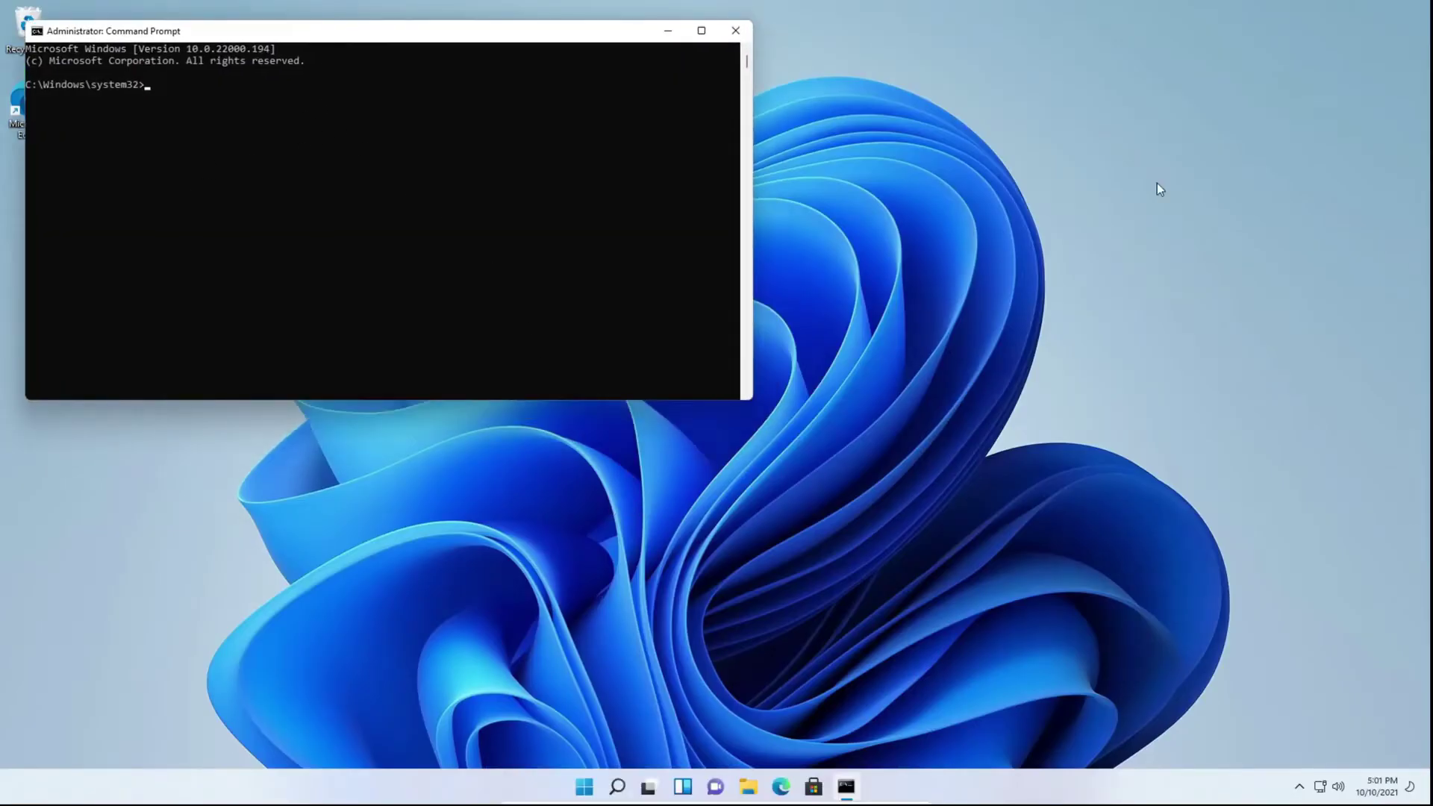
Type a cd command to the user's Documents\Office2016 folder, correcting the misspelt Documents.
{"action": "type", "text": "cd C"}
{"action": "type", "text": ":\\Users"}
{"action": "type", "text": "\\Adam"}
{"action": "type", "text": "\\"}
{"action": "type", "text": "Doucments"}
{"action": "key", "text": "BackSpace"}
{"action": "key", "text": "BackSpace"}
{"action": "key", "text": "BackSpace"}
{"action": "key", "text": "BackSpace"}
{"action": "key", "text": "BackSpace"}
{"action": "key", "text": "BackSpace"}
{"action": "key", "text": "BackSpace"}
{"action": "key", "text": "BackSpace"}
{"action": "key", "text": "BackSpace"}
{"action": "type", "text": "Documents"}
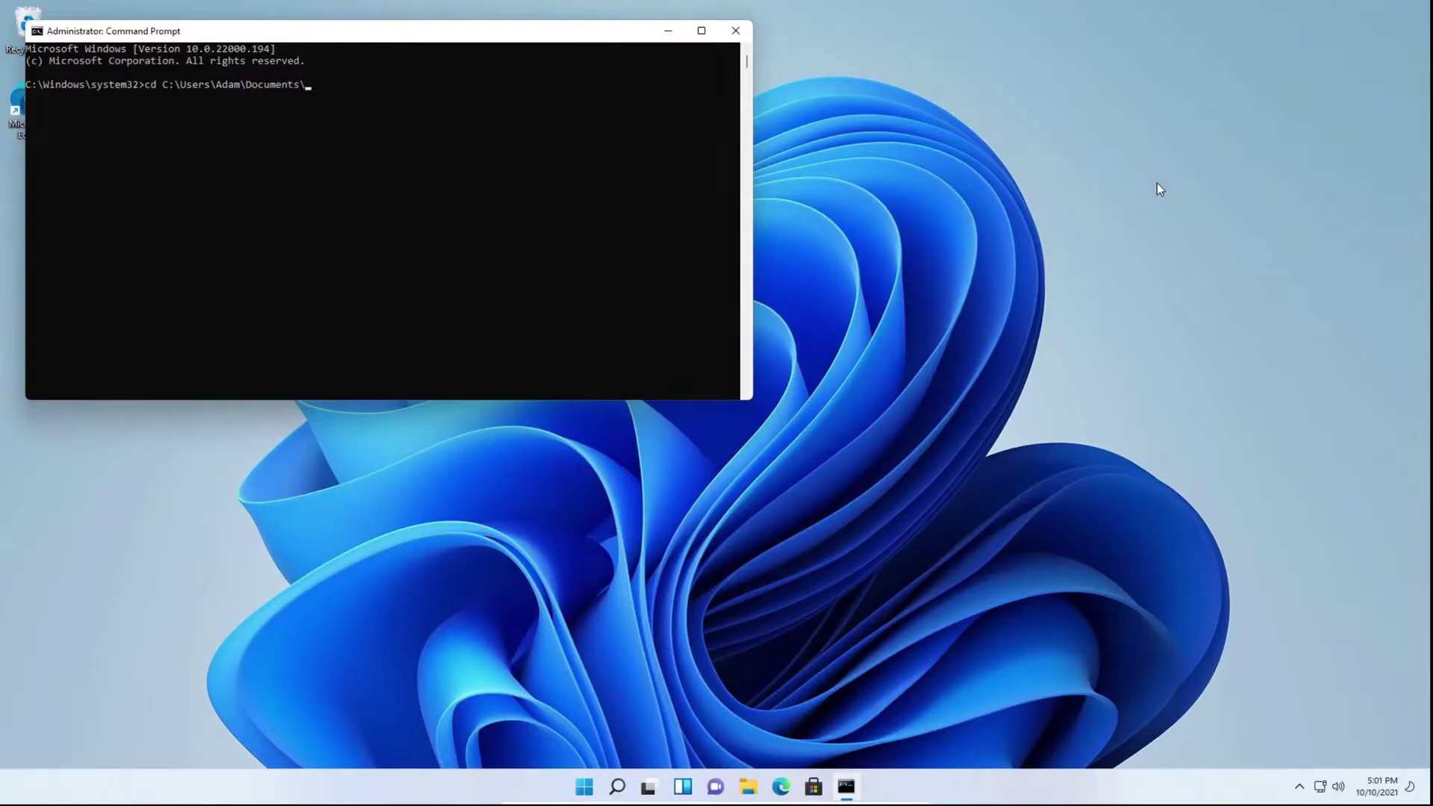
{"action": "type", "text": "\\Office"}
{"action": "type", "text": "2016"}
Open and close the Start menu to return focus to Command Prompt.
{"action": "left_click", "coordinate": [584, 786]}
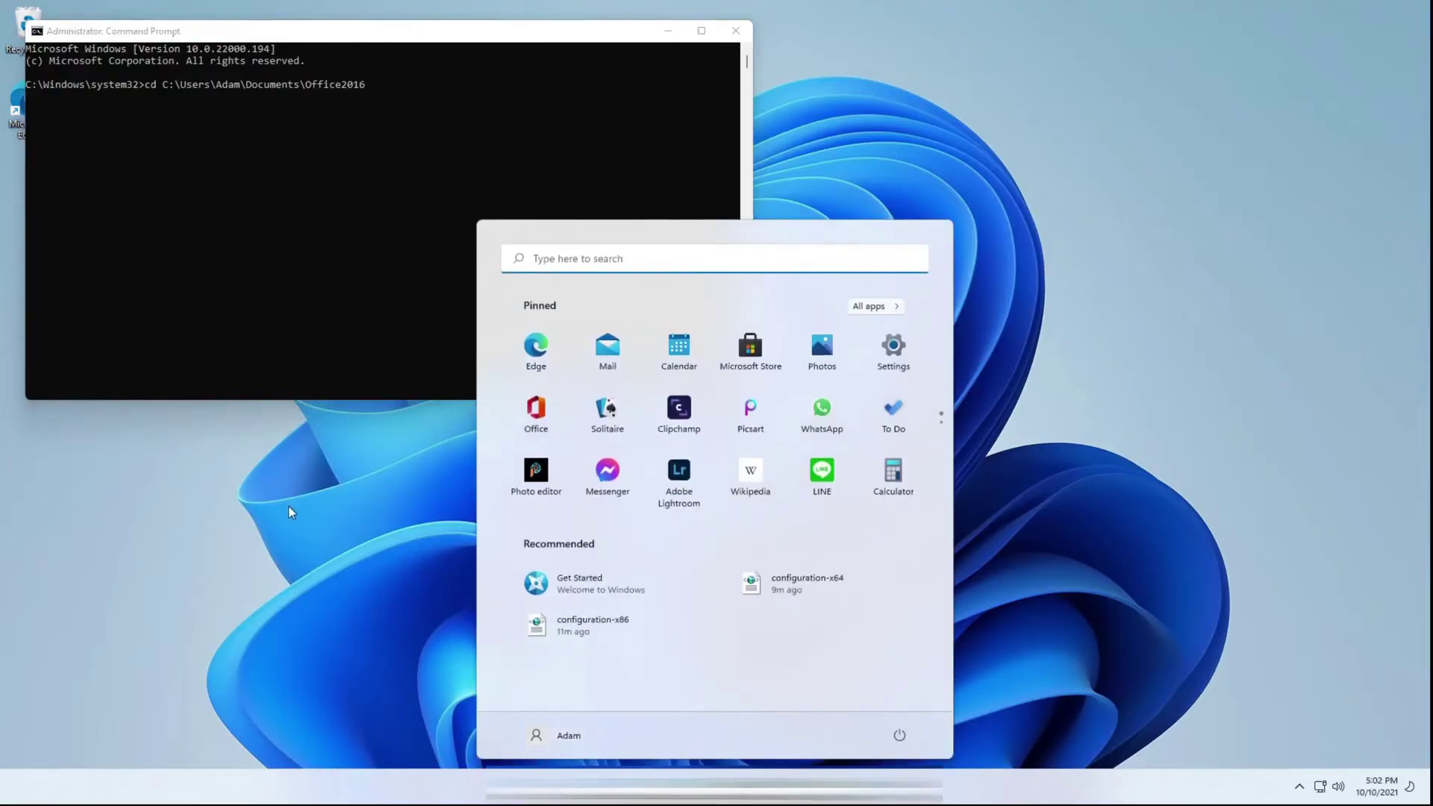
{"action": "left_click", "coordinate": [237, 97]}
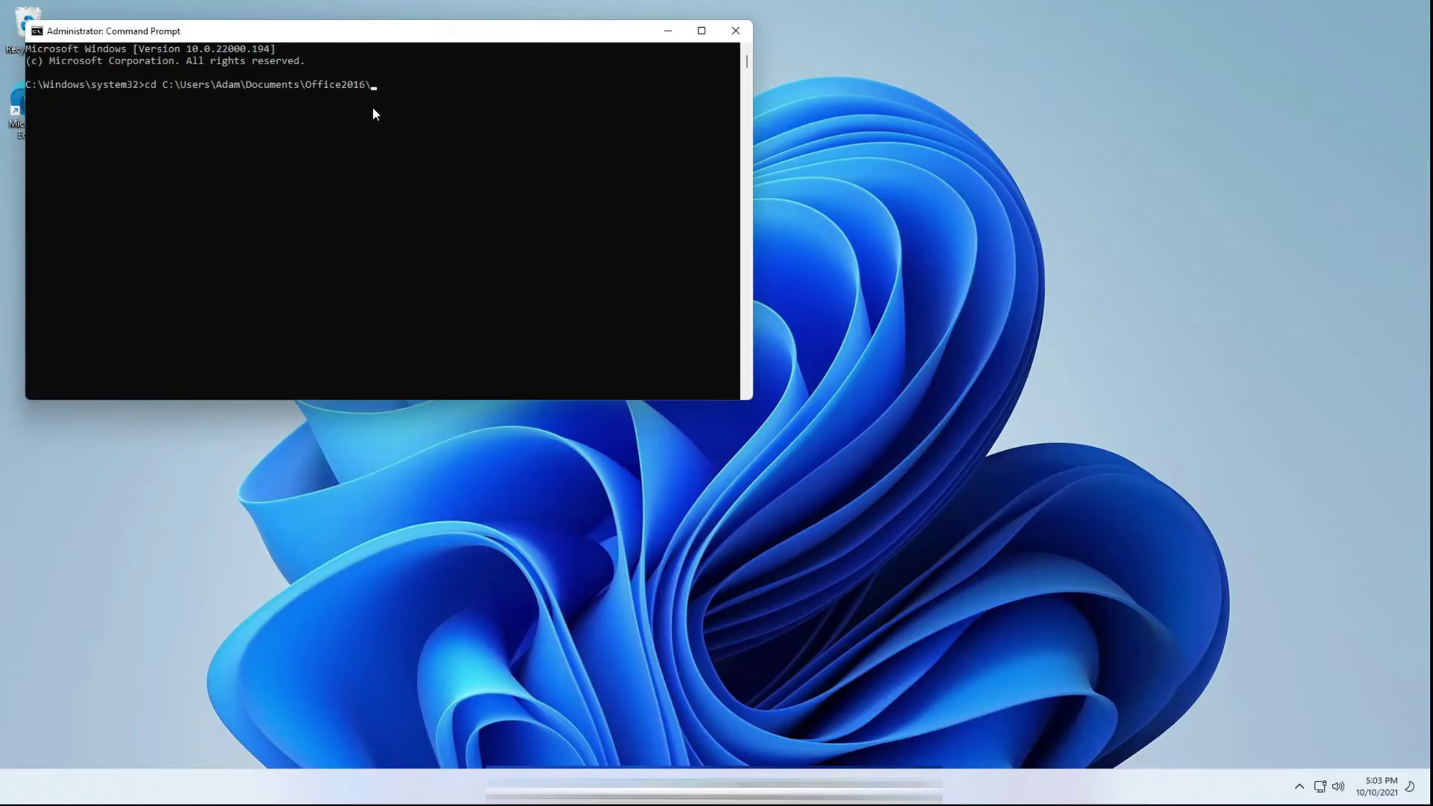
Run the cd command, then enter setup.exe /configure configuration-x64.xml.
{"action": "key", "text": "Return"}
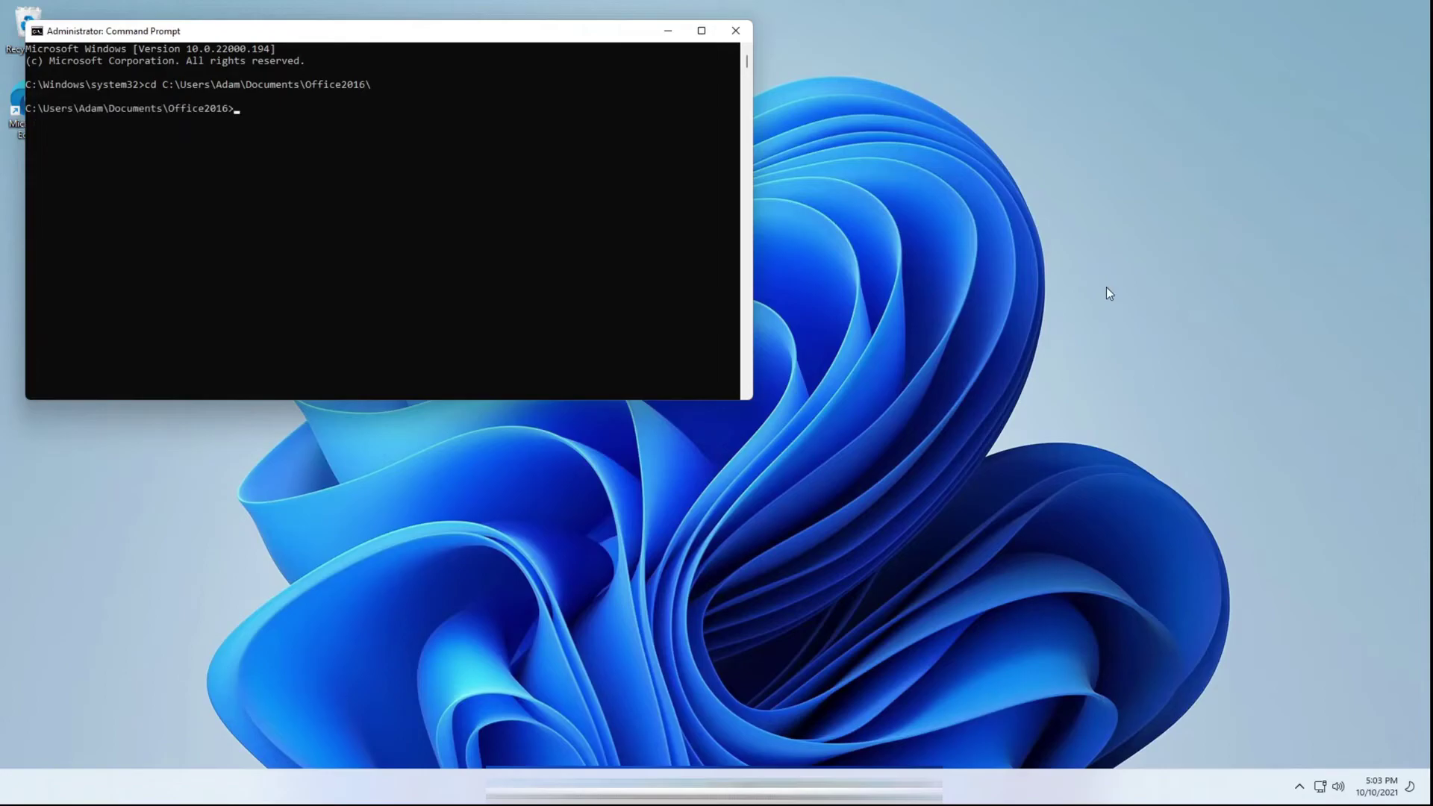
{"action": "type", "text": "setup.exe /configure configuration-"}
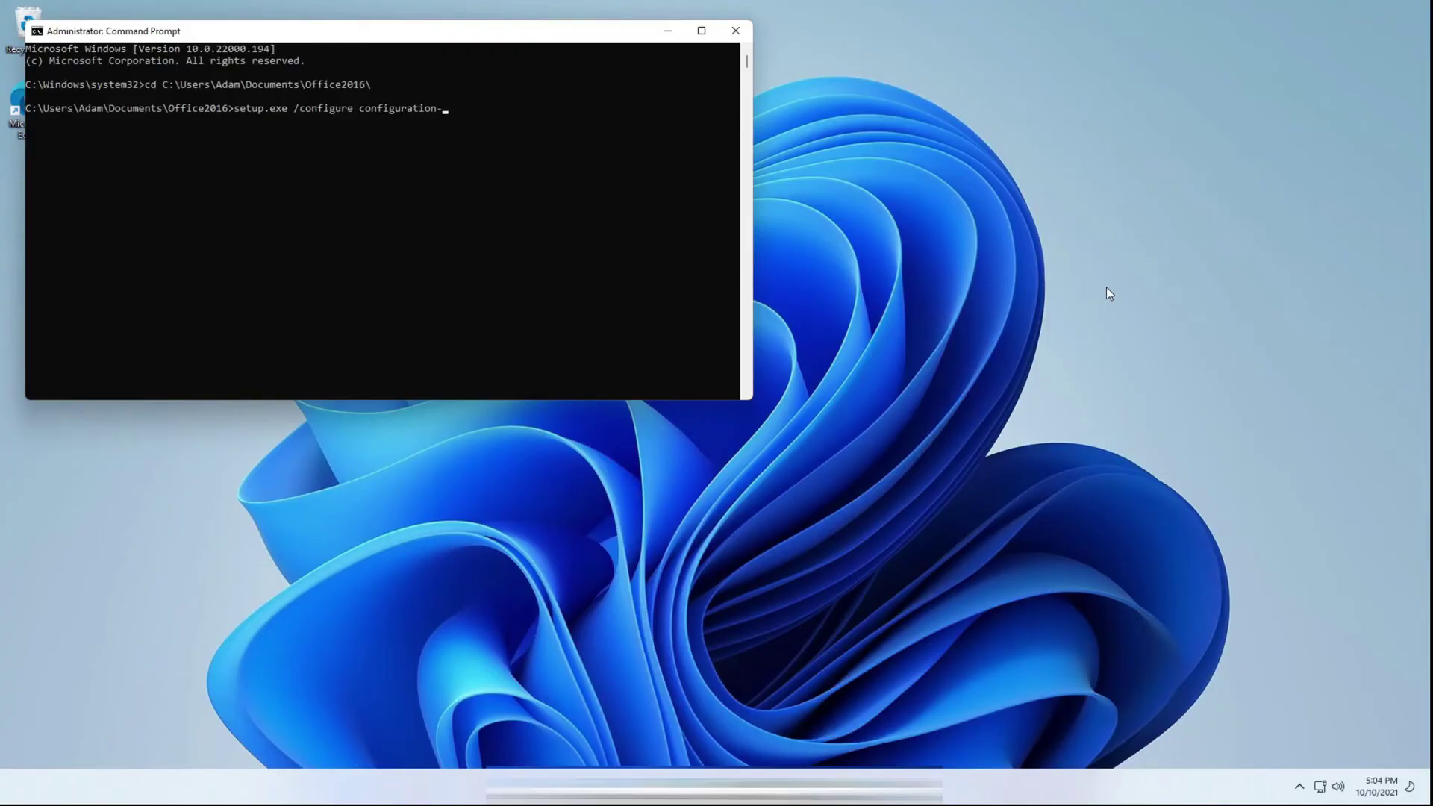
{"action": "type", "text": "x64.xml"}
Run setup.exe /configure configuration-x64.xml and wait until Office reports it is installed.
{"action": "key", "text": "Return"}
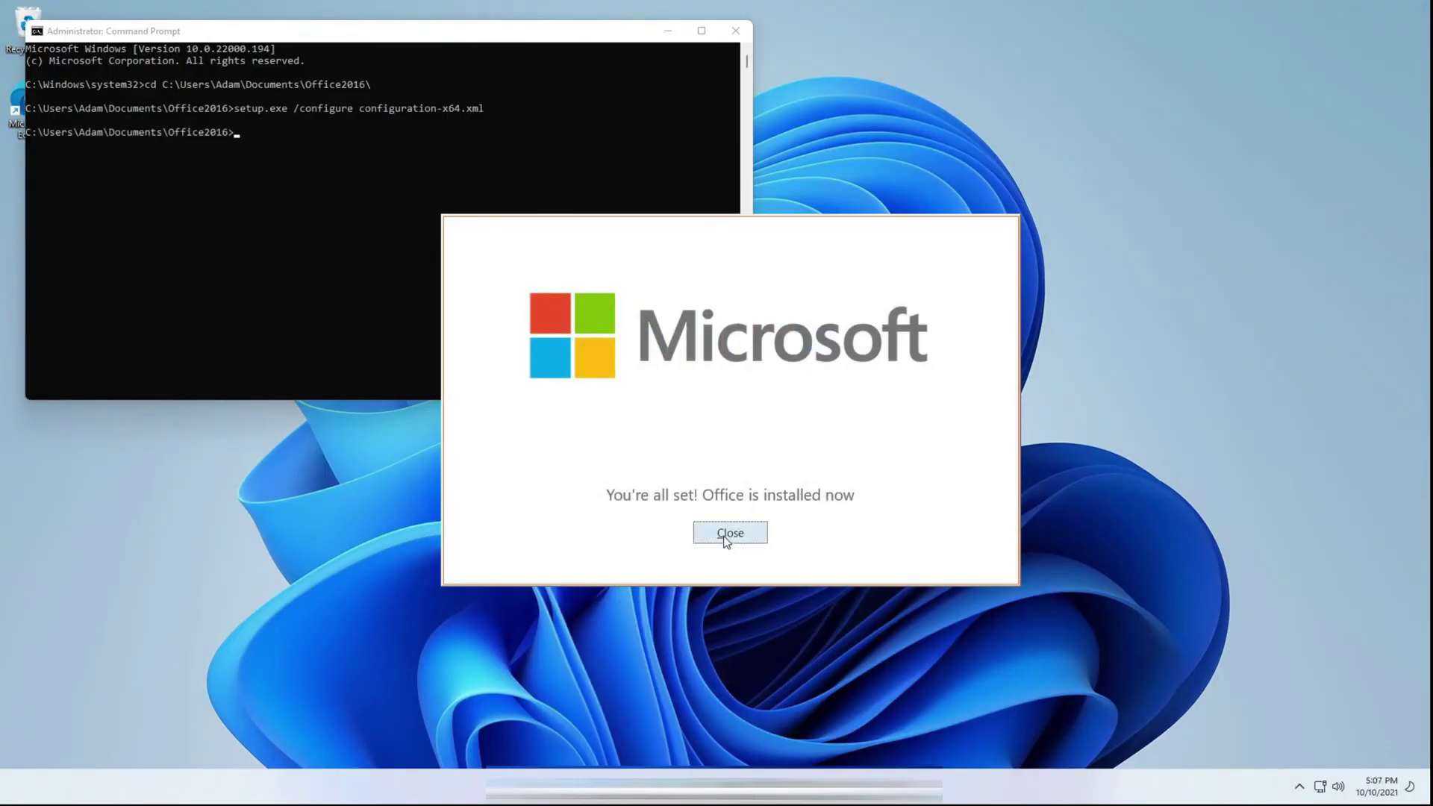
Close the installer and Command Prompt, then search the Start menu for PowerPoint.
{"action": "left_click", "coordinate": [726, 533]}
{"action": "left_click", "coordinate": [737, 31]}
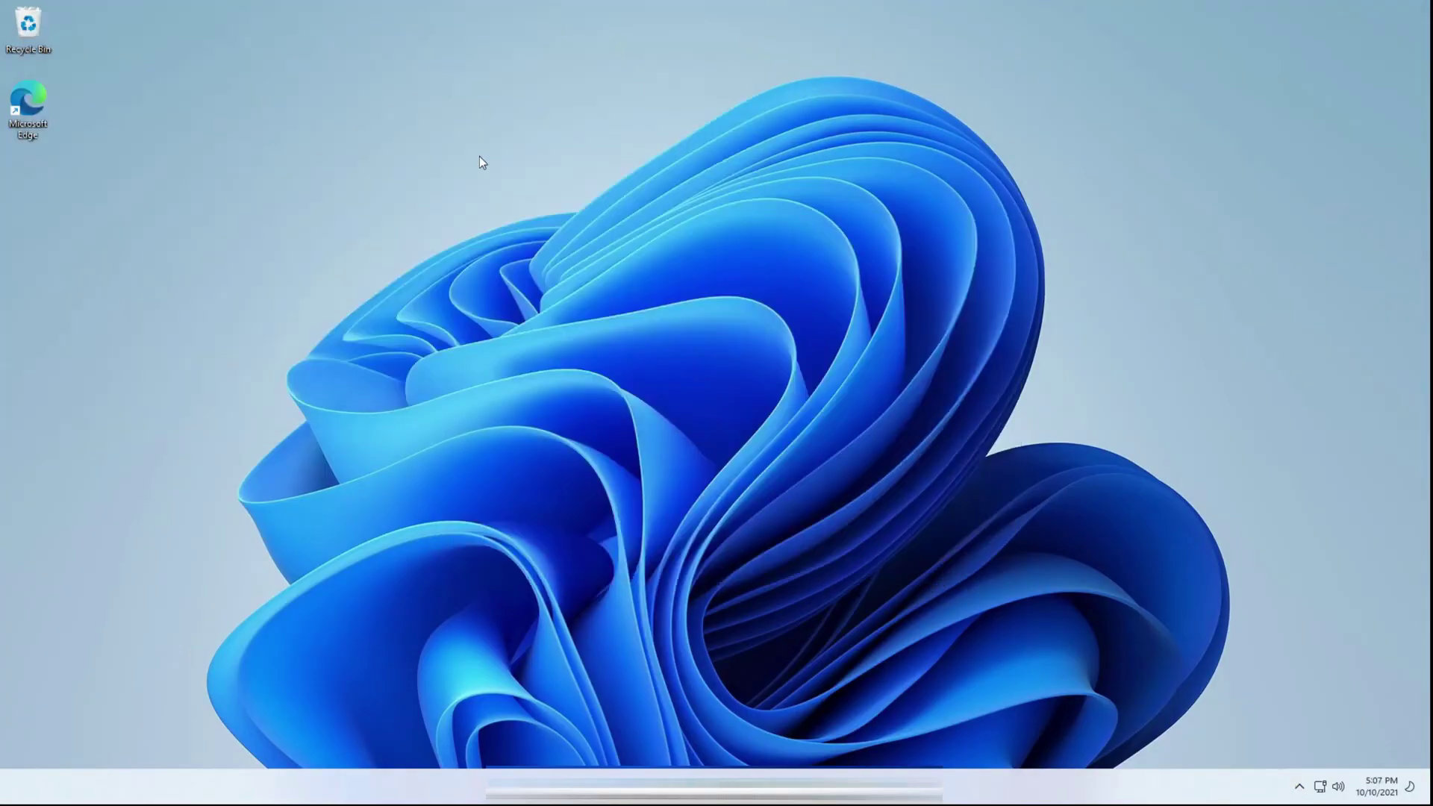
{"action": "key", "text": "super+s"}
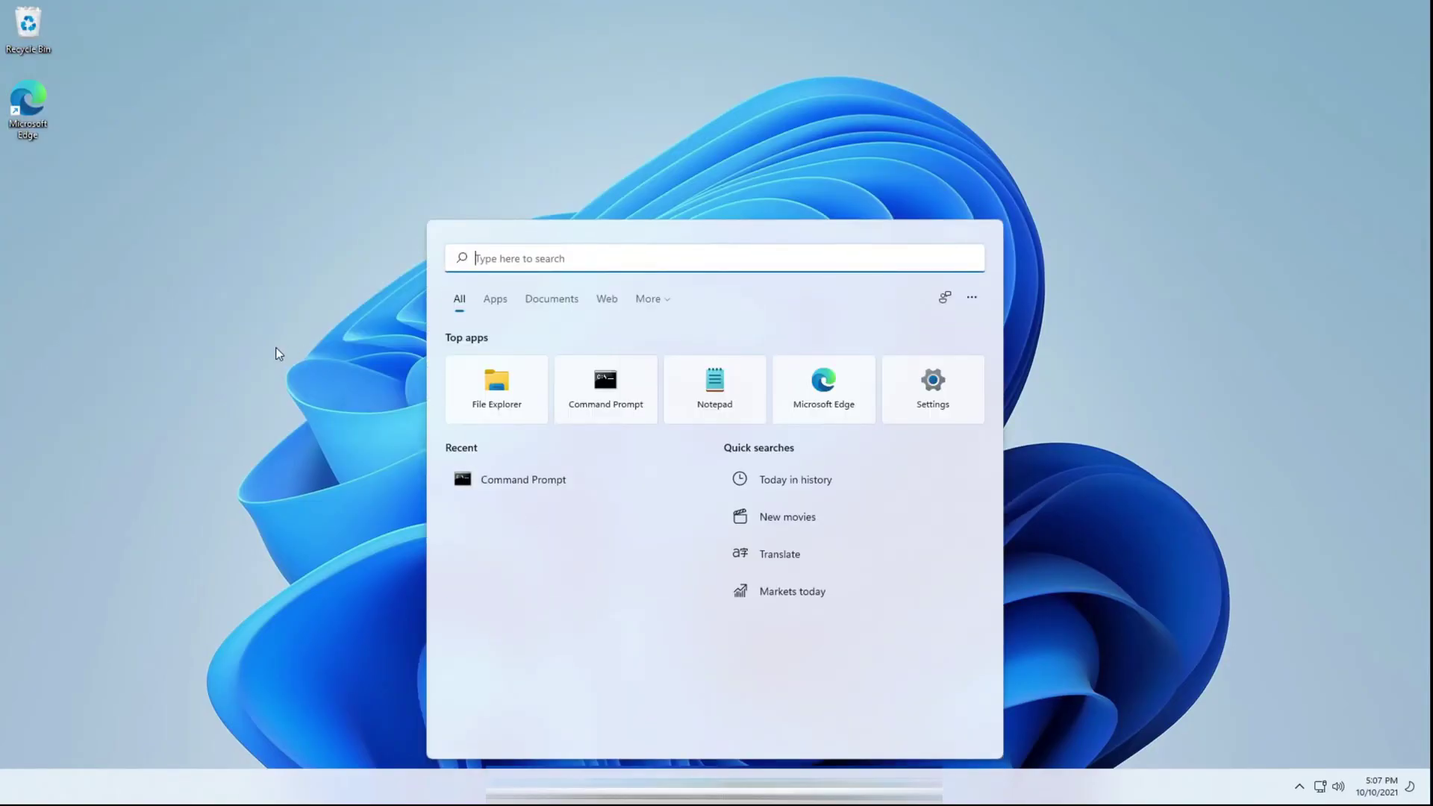
{"action": "type", "text": "power"}
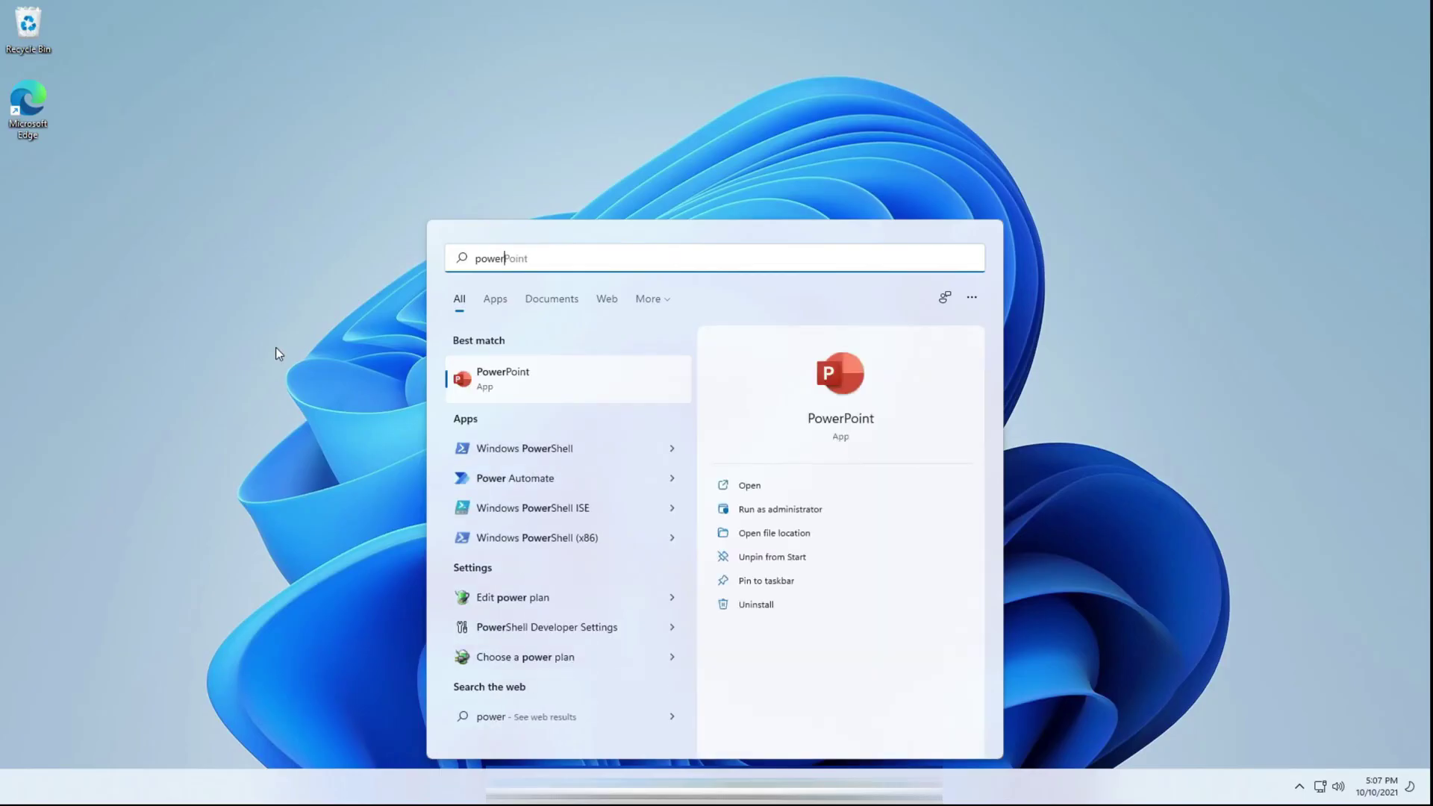
Search for Word, Excel, OneNote and Outlook in turn, then dismiss the search.
{"action": "key", "text": "ctrl+a"}
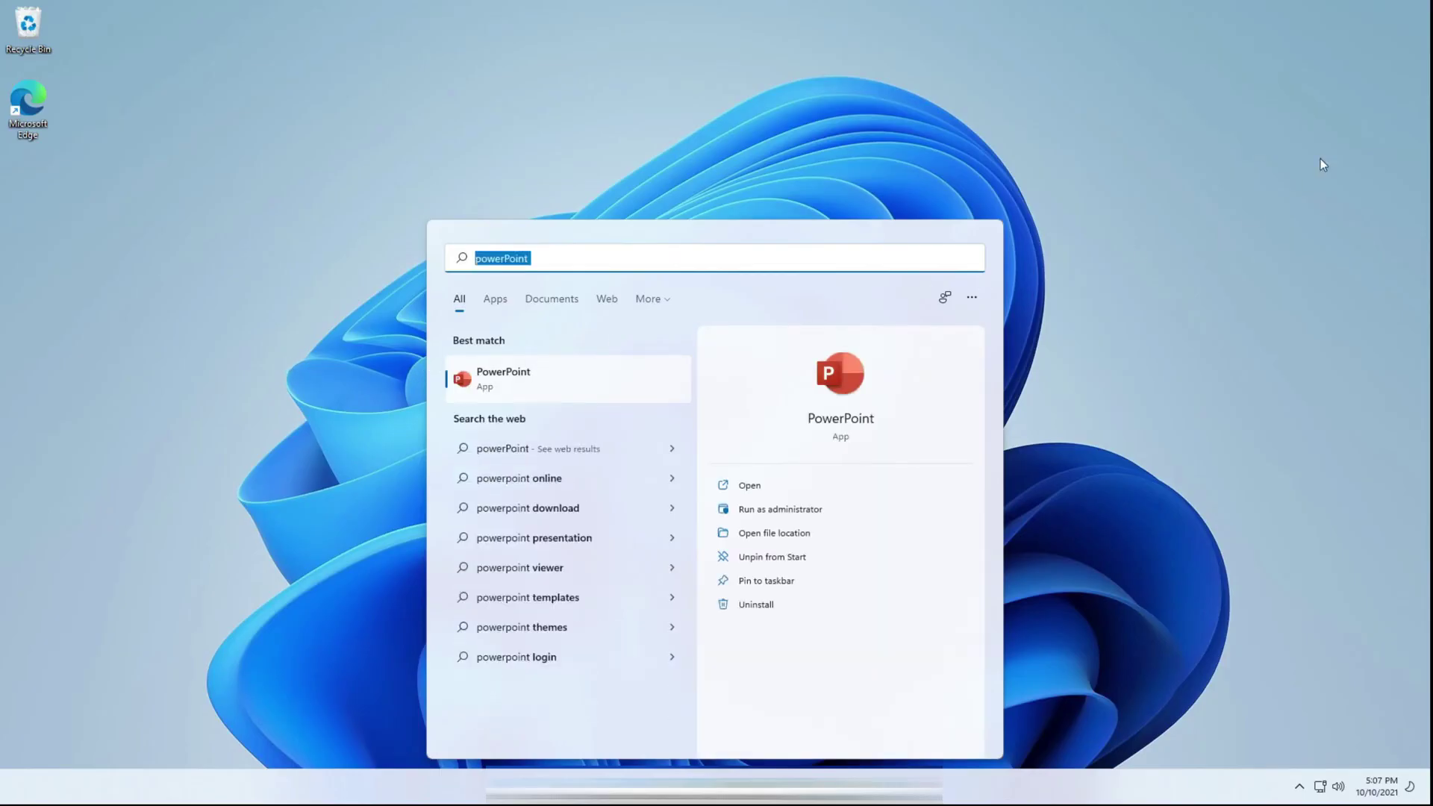
{"action": "type", "text": "word"}
{"action": "key", "text": "BackSpace"}
{"action": "key", "text": "BackSpace"}
{"action": "key", "text": "BackSpace"}
{"action": "key", "text": "BackSpace"}
{"action": "type", "text": "excel"}
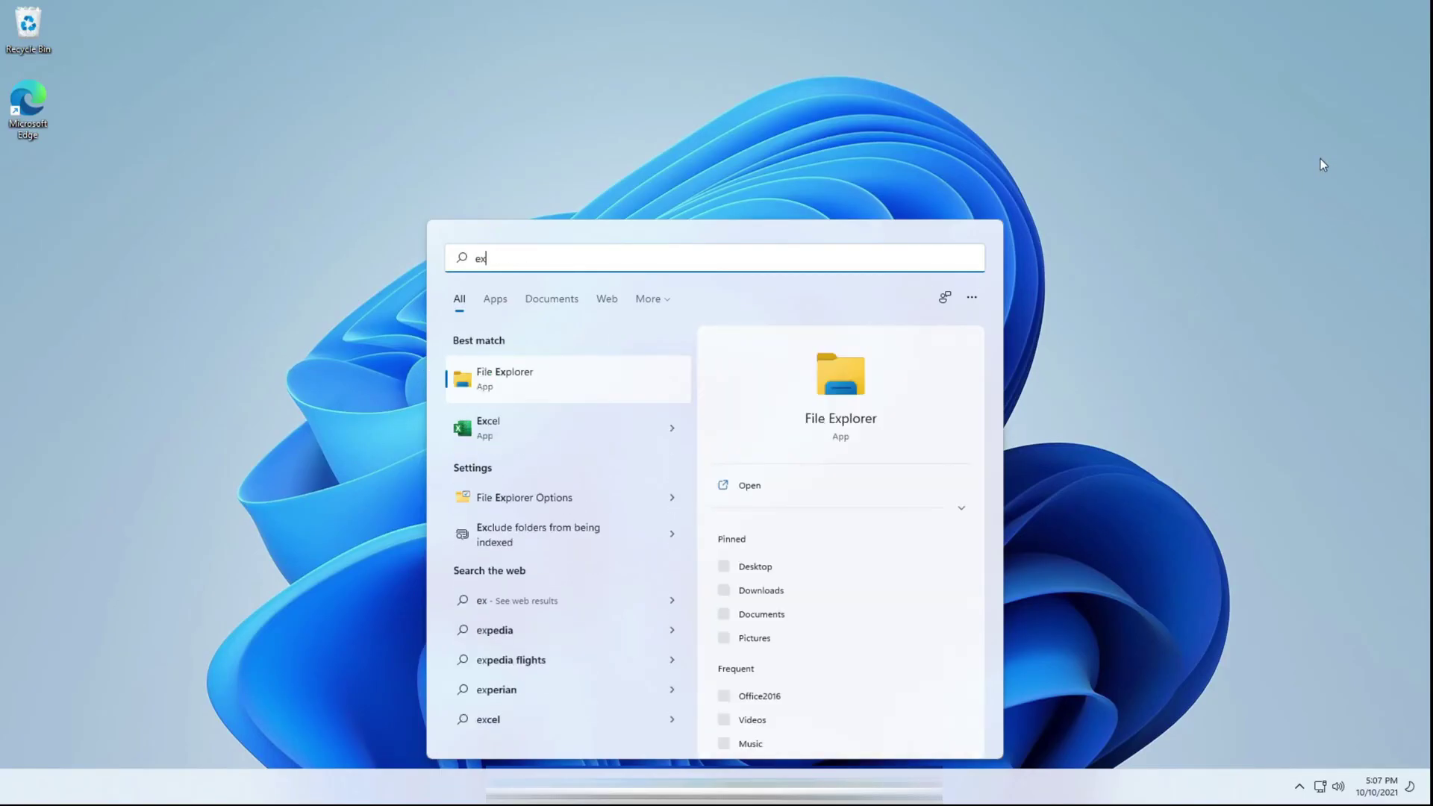
{"action": "key", "text": "BackSpace"}
{"action": "key", "text": "BackSpace"}
{"action": "key", "text": "BackSpace"}
{"action": "key", "text": "BackSpace"}
{"action": "key", "text": "BackSpace"}
{"action": "type", "text": "onenote"}
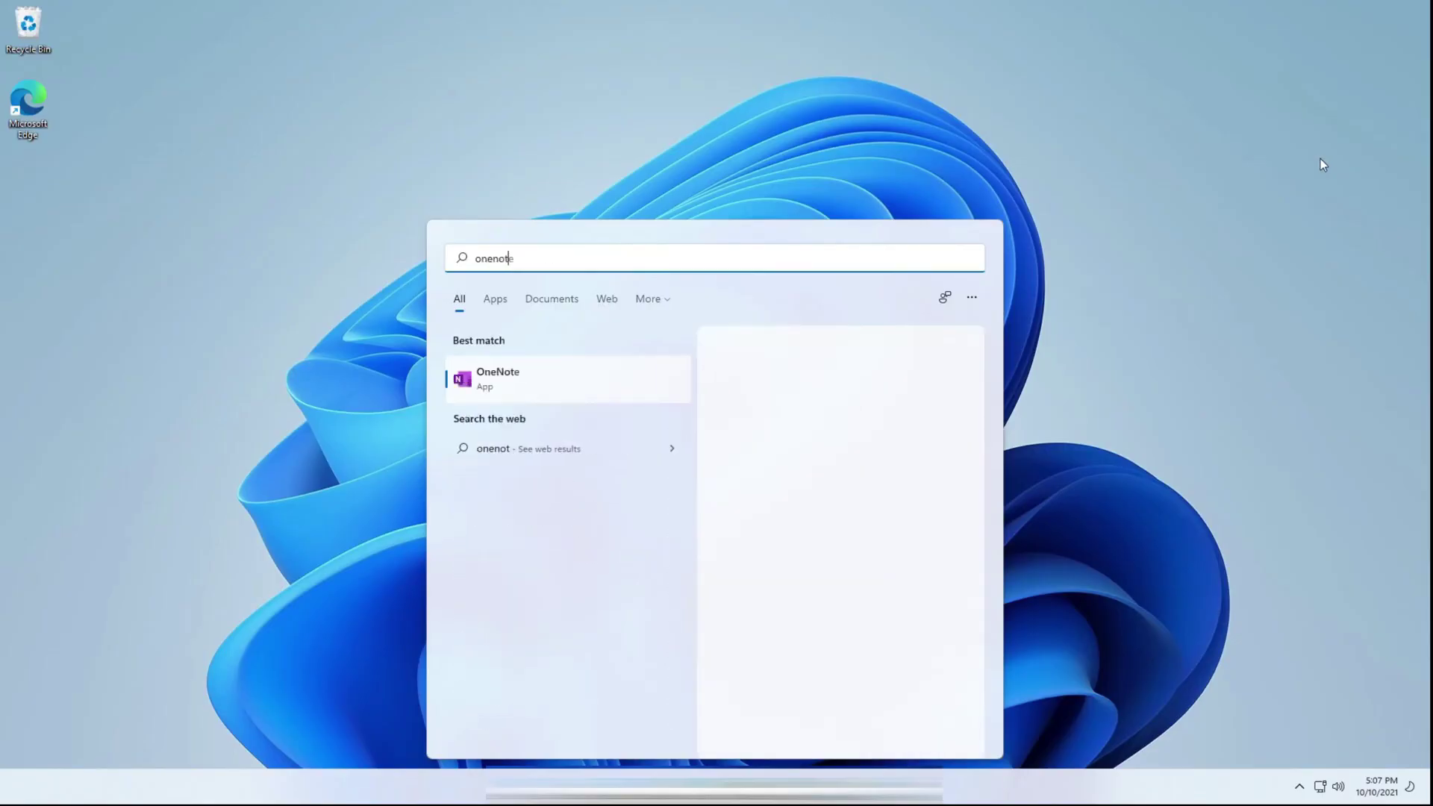
{"action": "key", "text": "BackSpace"}
{"action": "key", "text": "BackSpace"}
{"action": "key", "text": "BackSpace"}
{"action": "key", "text": "BackSpace"}
{"action": "key", "text": "BackSpace"}
{"action": "key", "text": "BackSpace"}
{"action": "key", "text": "BackSpace"}
{"action": "type", "text": "outlook"}
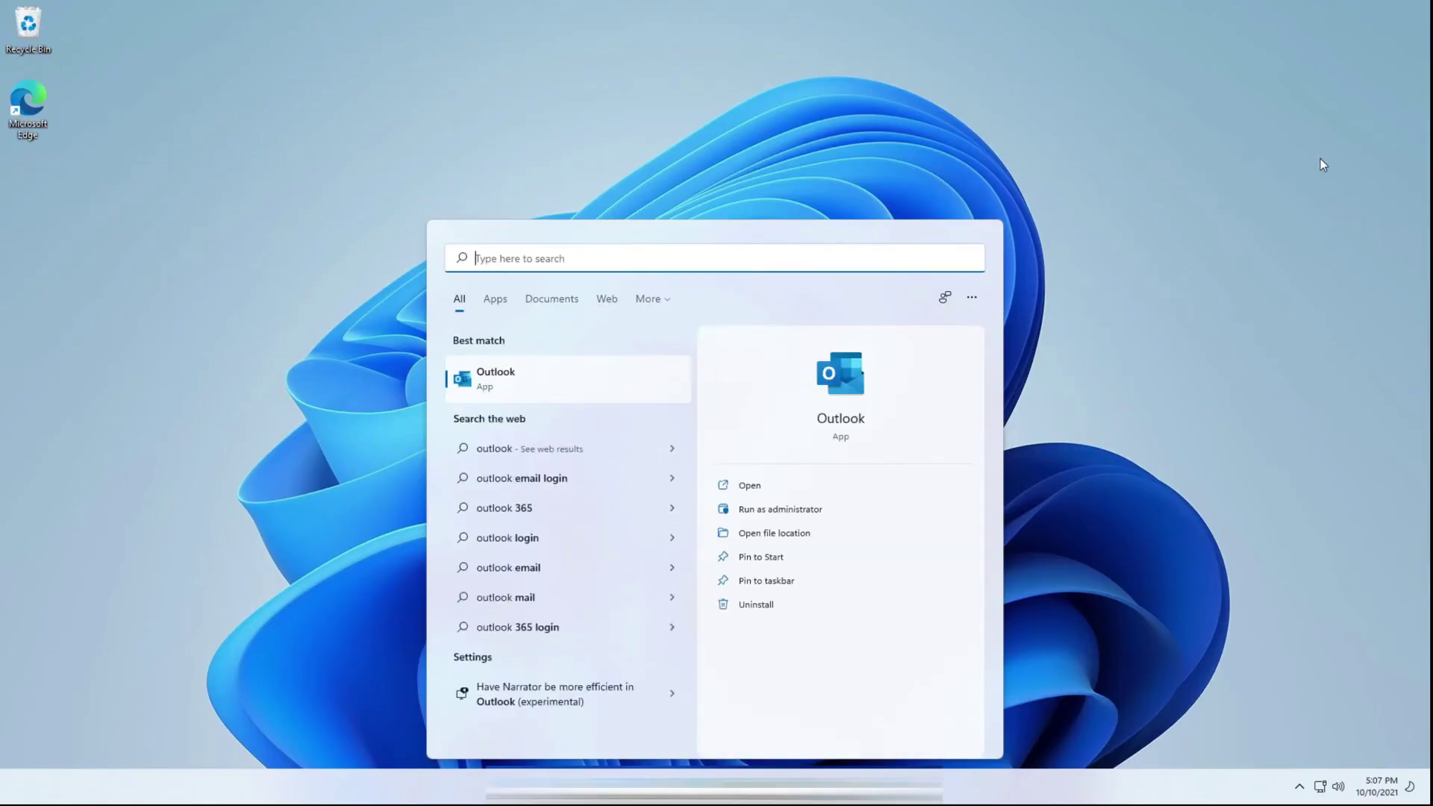
{"action": "key", "text": "BackSpace"}
{"action": "key", "text": "BackSpace"}
{"action": "key", "text": "BackSpace"}
{"action": "key", "text": "BackSpace"}
{"action": "key", "text": "BackSpace"}
{"action": "key", "text": "BackSpace"}
{"action": "key", "text": "BackSpace"}
{"action": "key", "text": "Escape"}
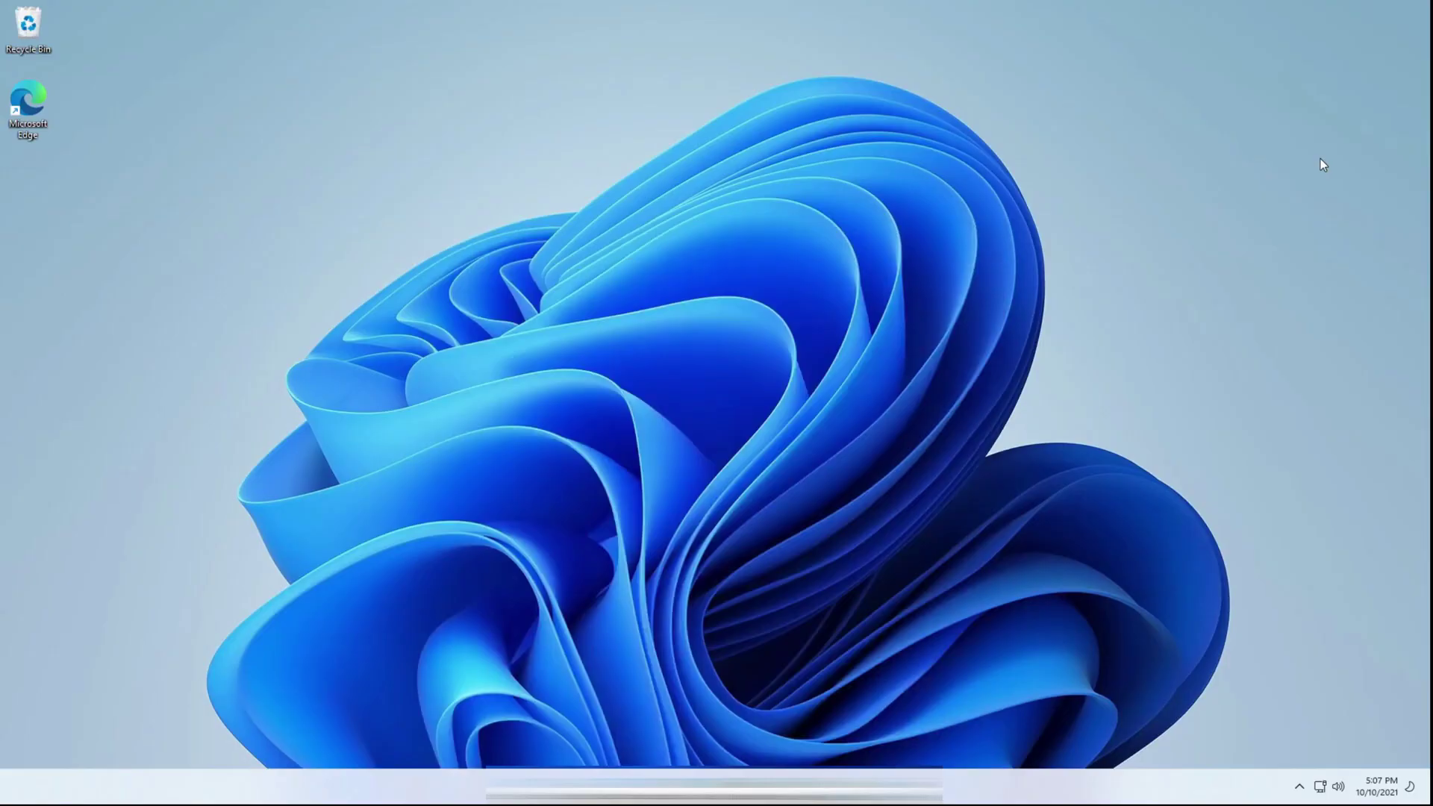